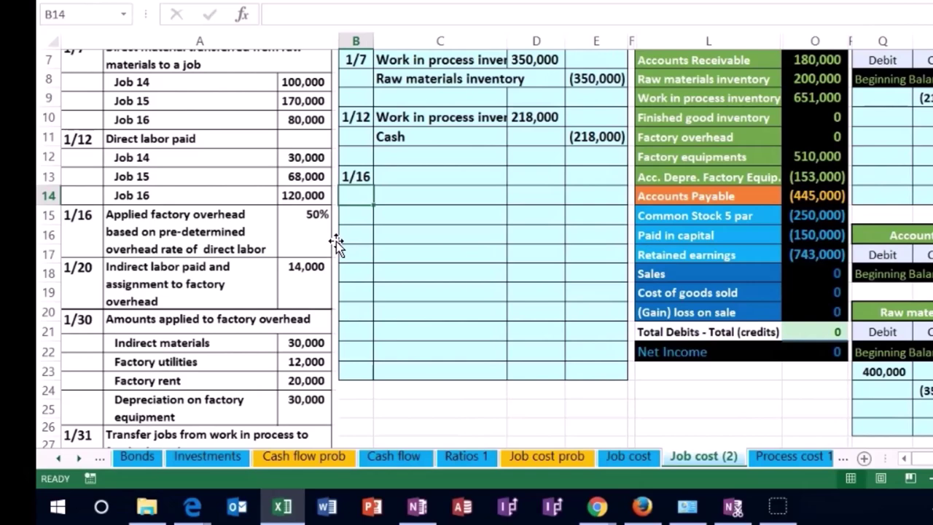
- Review the Factory overhead and Work in process inventory balance formulas
{"action": "left_click", "coordinate": [351, 229]}
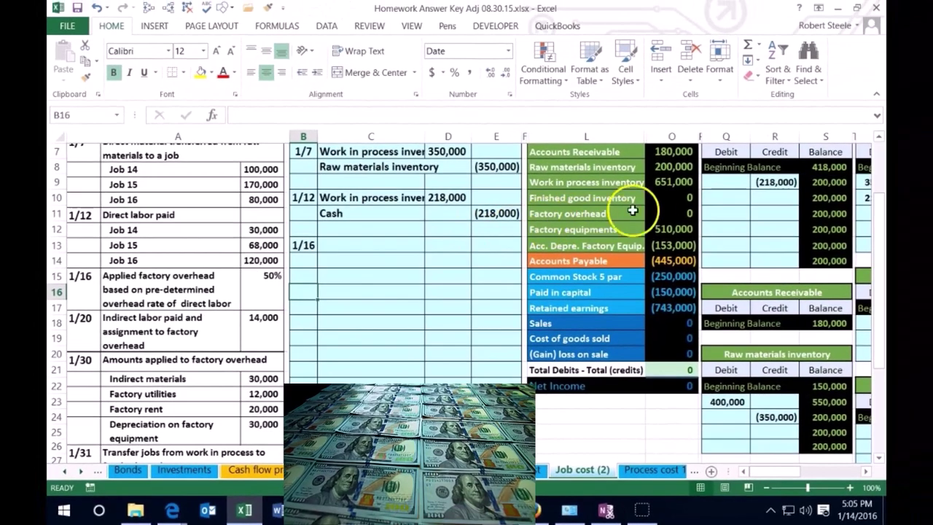
{"action": "left_click", "coordinate": [662, 212]}
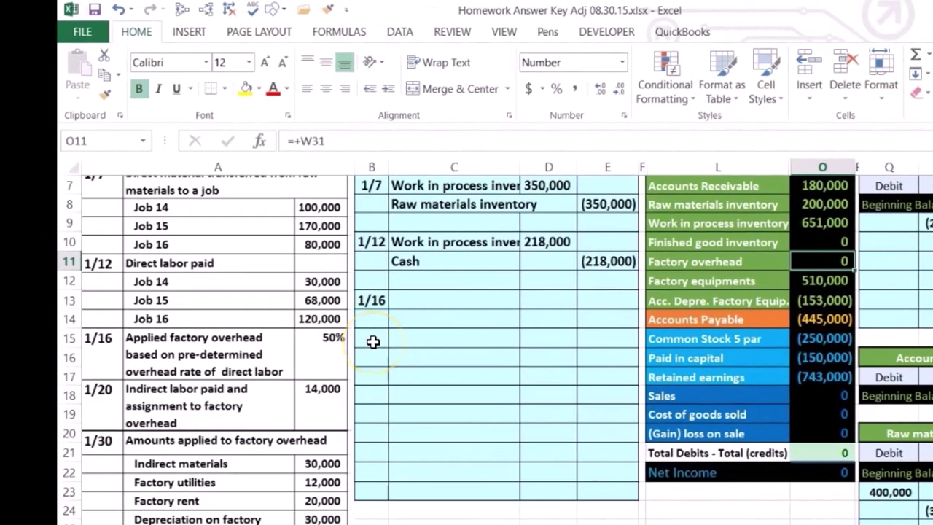
{"action": "left_click", "coordinate": [454, 299]}
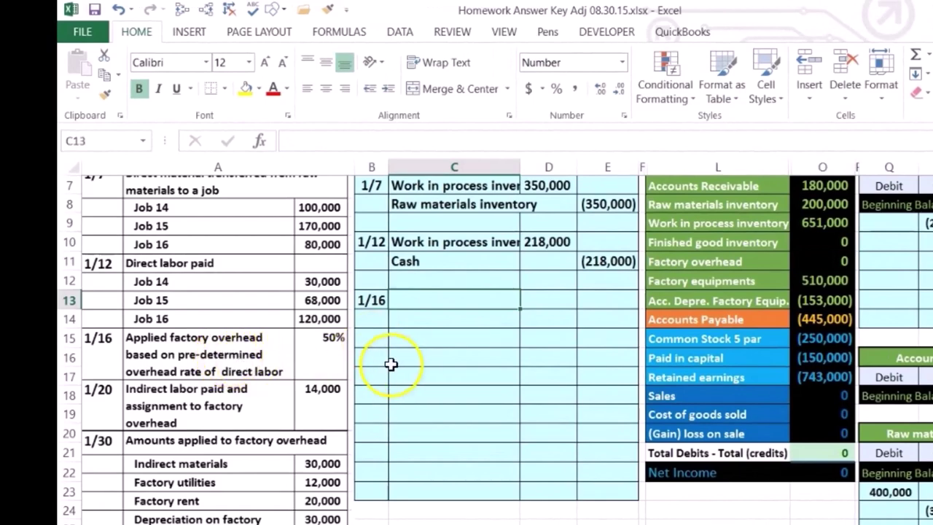
{"action": "left_click_drag", "start_coordinate": [689, 226], "coordinate": [818, 224]}
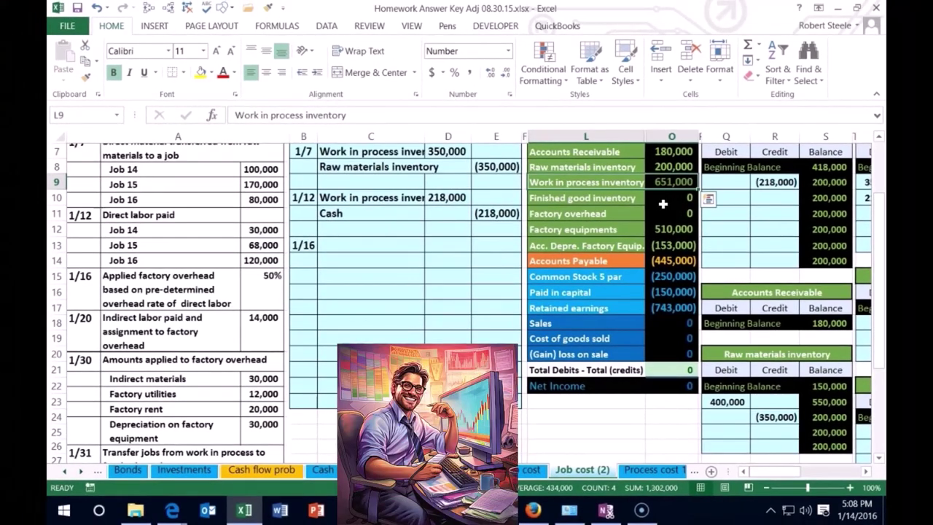
{"action": "left_click", "coordinate": [662, 184]}
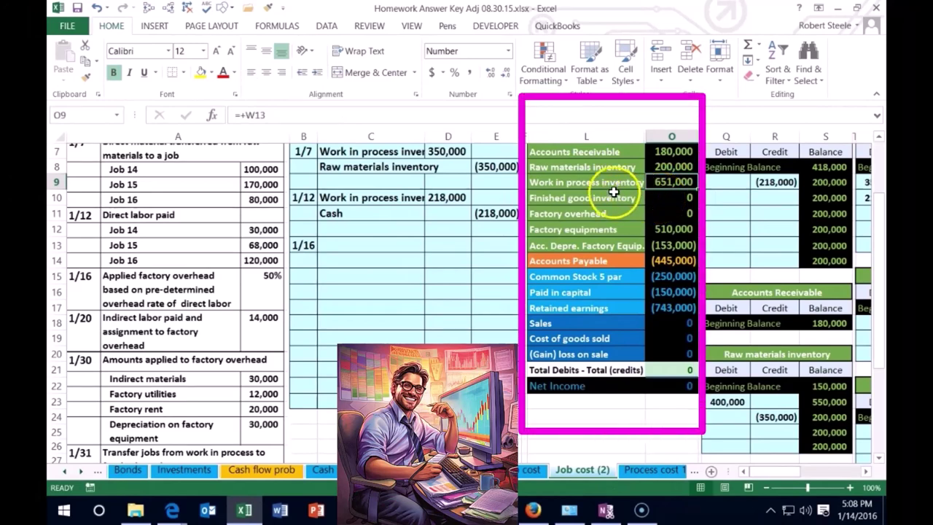
- Paste 'Work in process inventory' as a value into the 1/16 debit account cell C13
{"action": "left_click", "coordinate": [591, 183]}
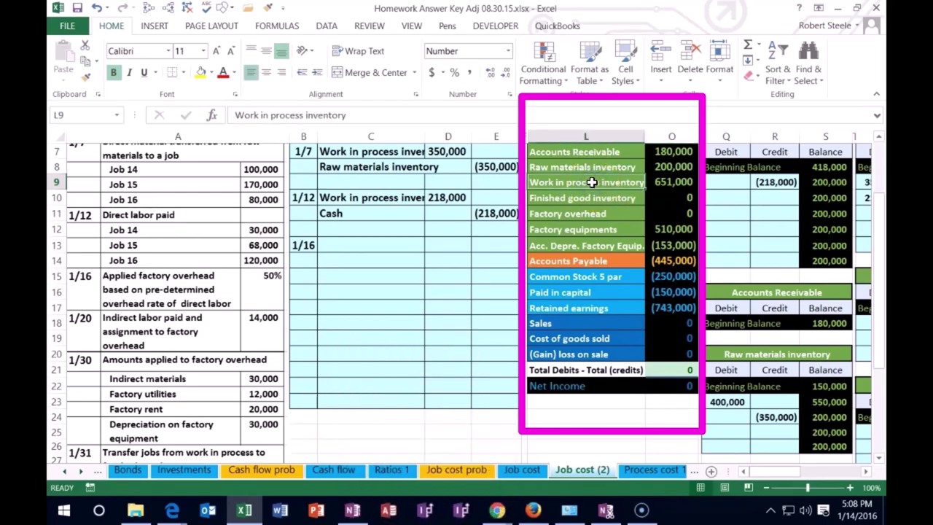
{"action": "right_click", "coordinate": [593, 182]}
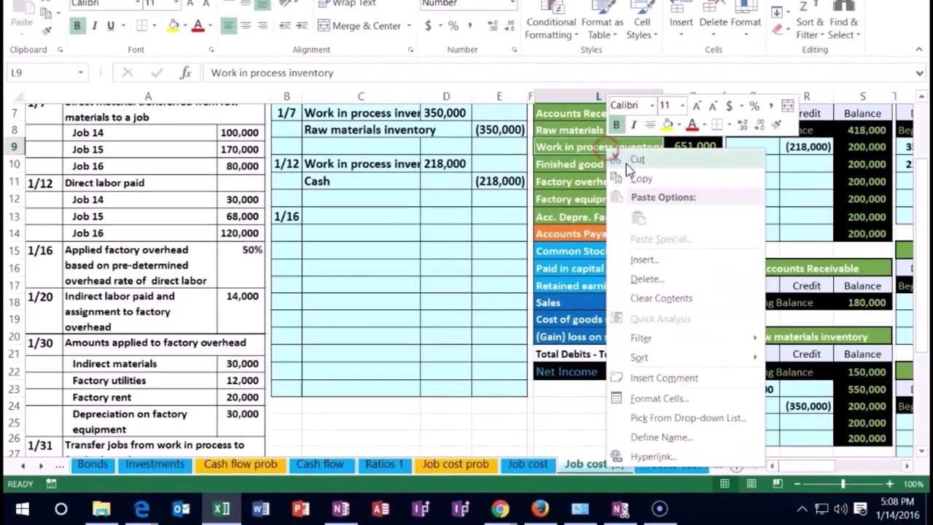
{"action": "left_click", "coordinate": [616, 210]}
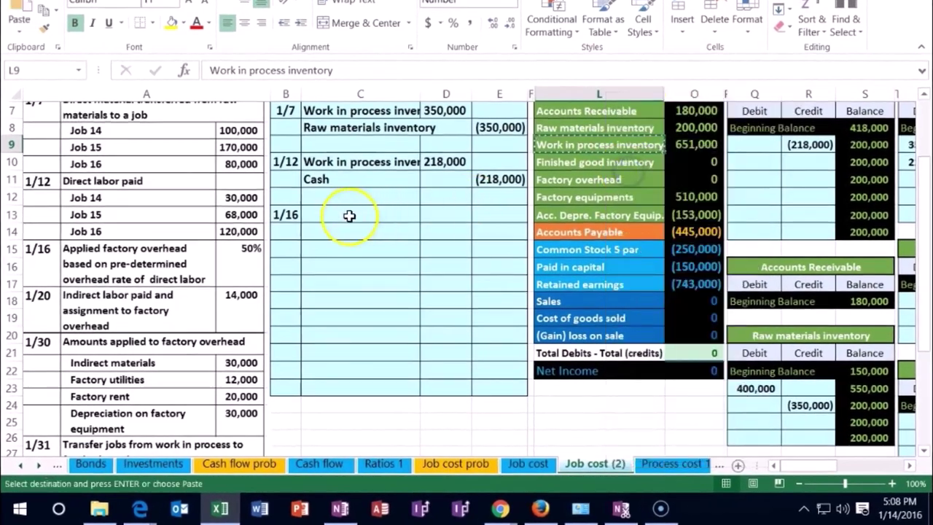
{"action": "left_click", "coordinate": [350, 216]}
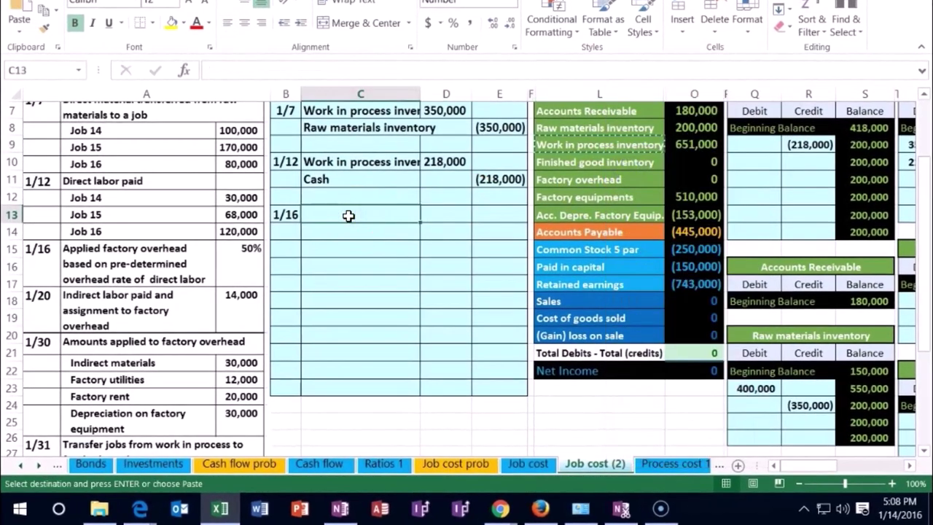
{"action": "right_click", "coordinate": [350, 216]}
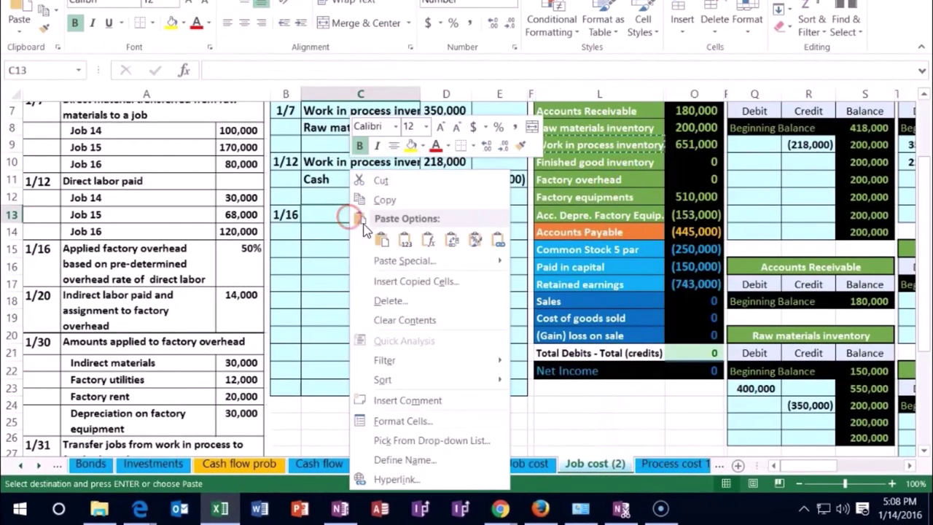
{"action": "left_click", "coordinate": [405, 243]}
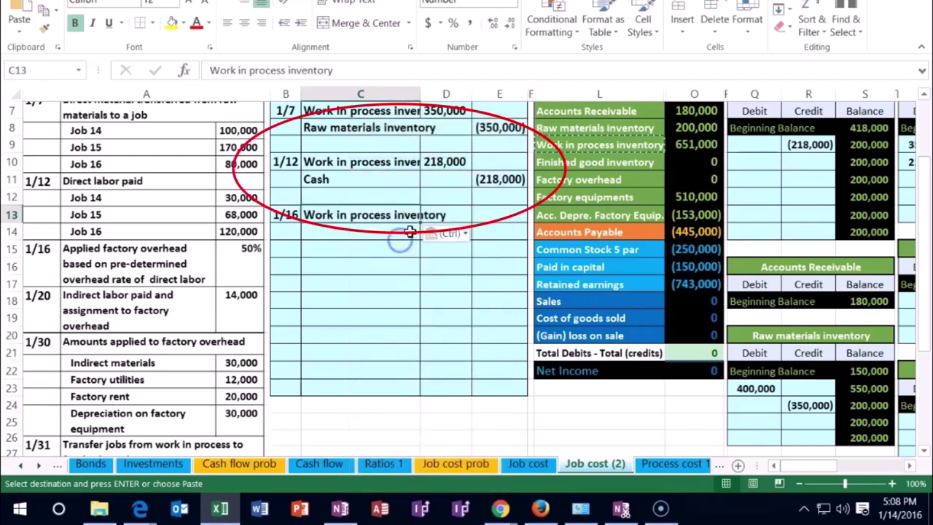
- Enter =D10*0.5 in D13 for the 109,000 debit, half of 218,000 direct labor
{"action": "left_click", "coordinate": [448, 213]}
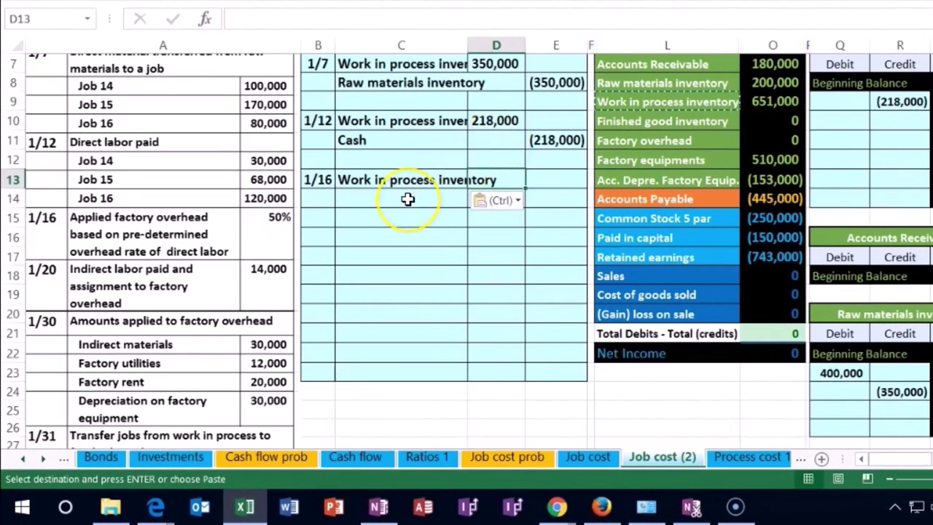
{"action": "type", "text": "="}
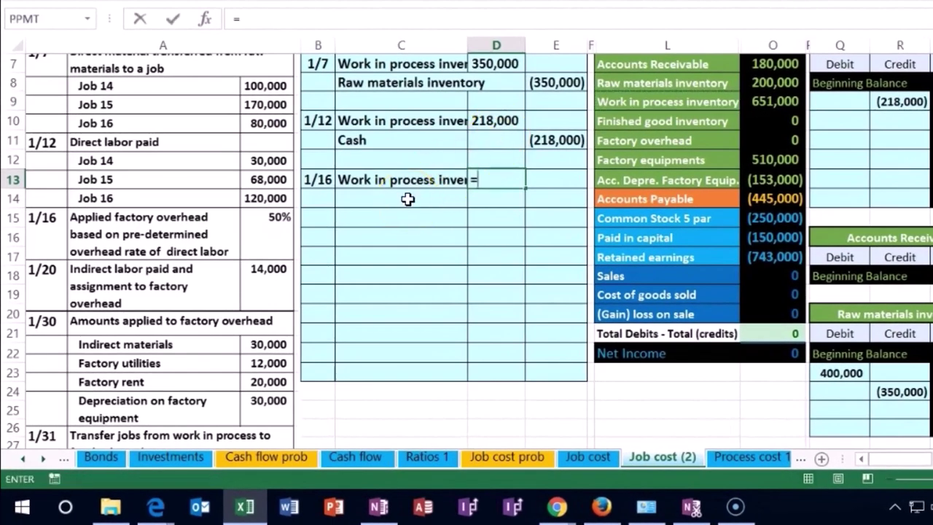
{"action": "left_click", "coordinate": [495, 121]}
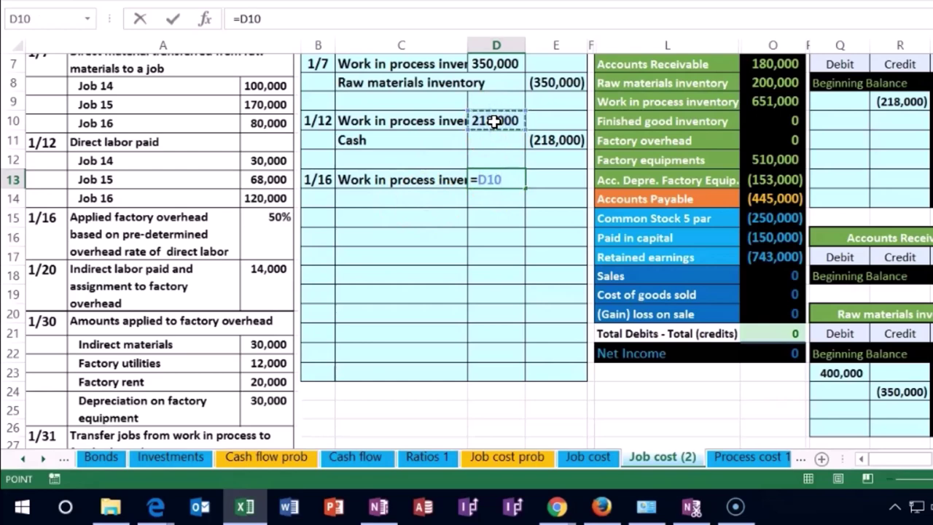
{"action": "type", "text": "*0"}
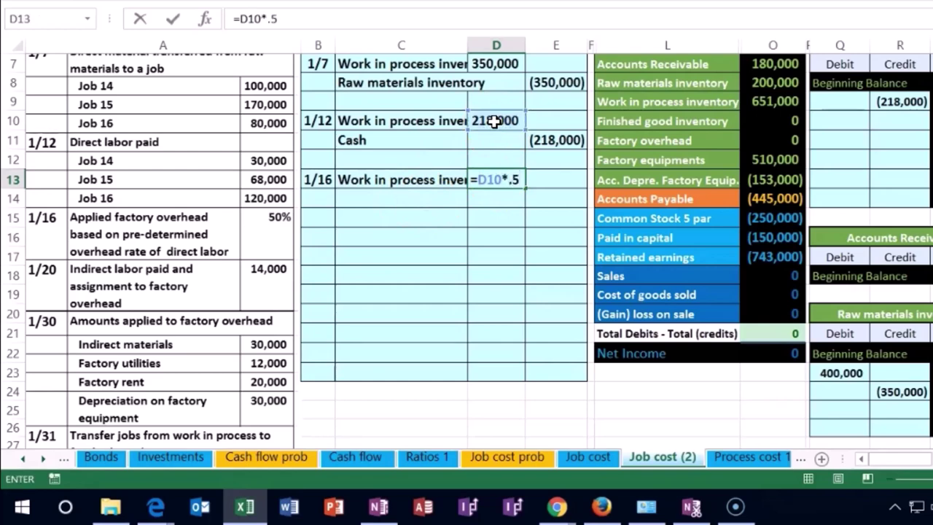
{"action": "type", "text": ".5"}
{"action": "key", "text": "Return"}
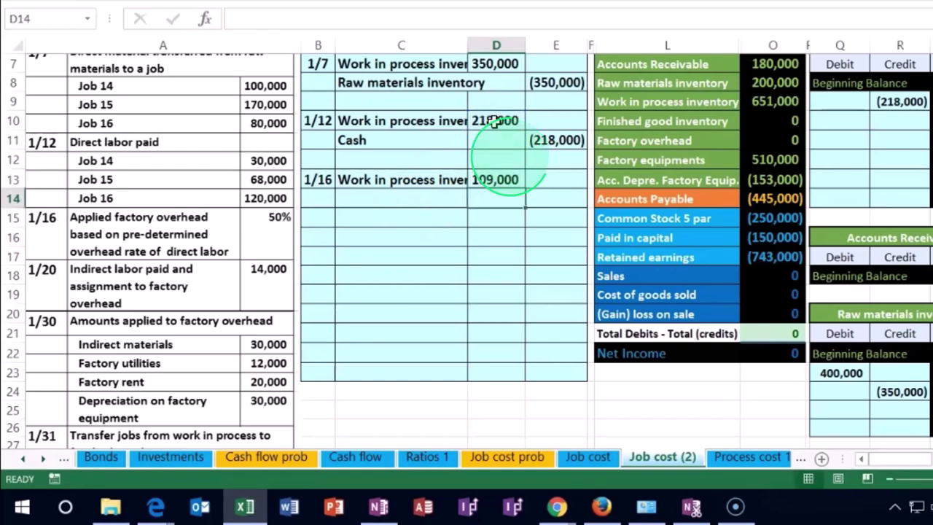
- Enter =-D13 in E14 for a (109,000) credit below the debit
{"action": "key", "text": "Up"}
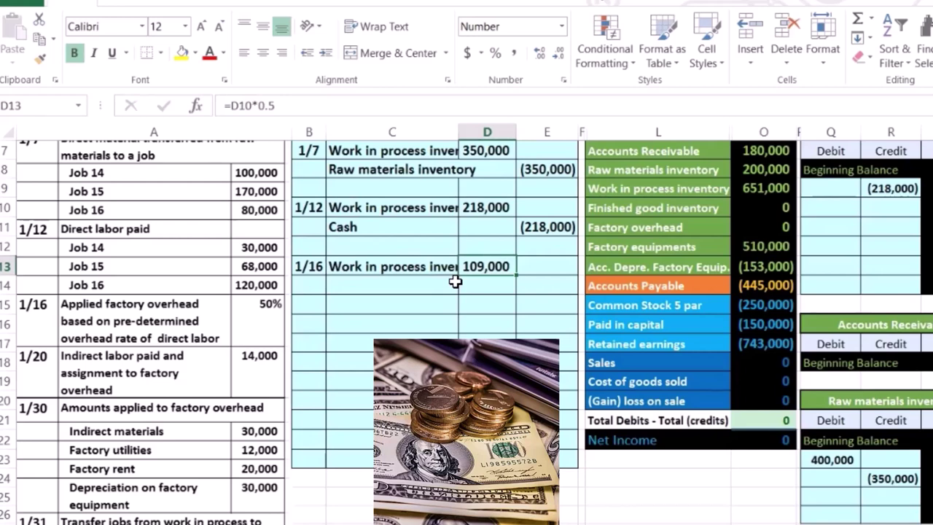
{"action": "key", "text": "Down"}
{"action": "key", "text": "Right"}
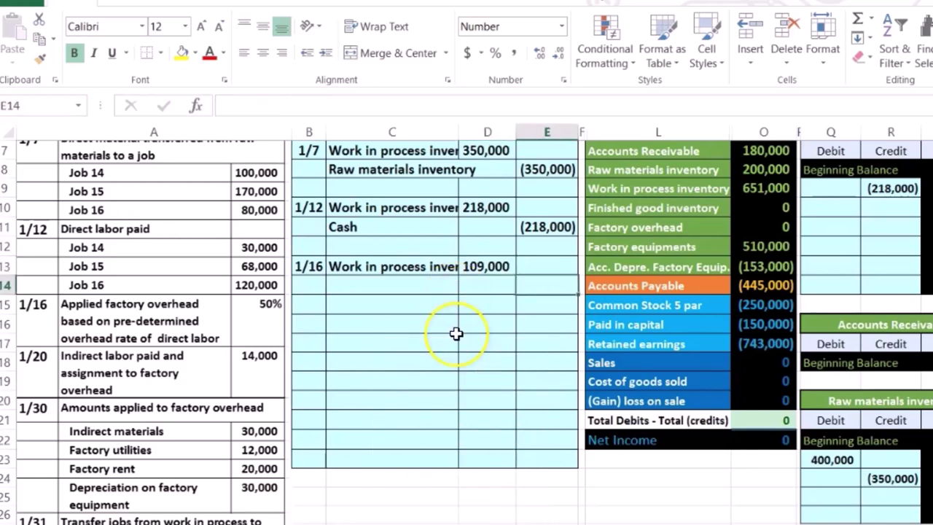
{"action": "type", "text": "-"}
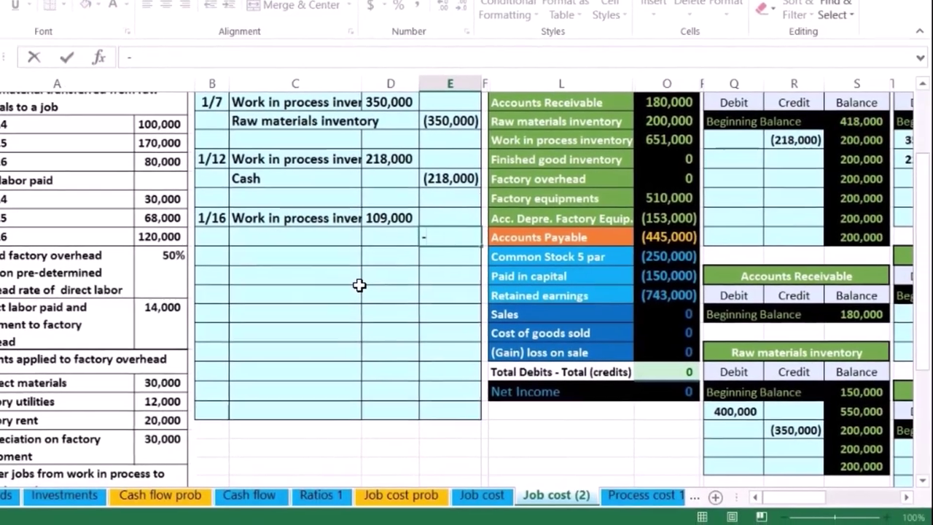
{"action": "key", "text": "Up"}
{"action": "key", "text": "Left"}
{"action": "key", "text": "Return"}
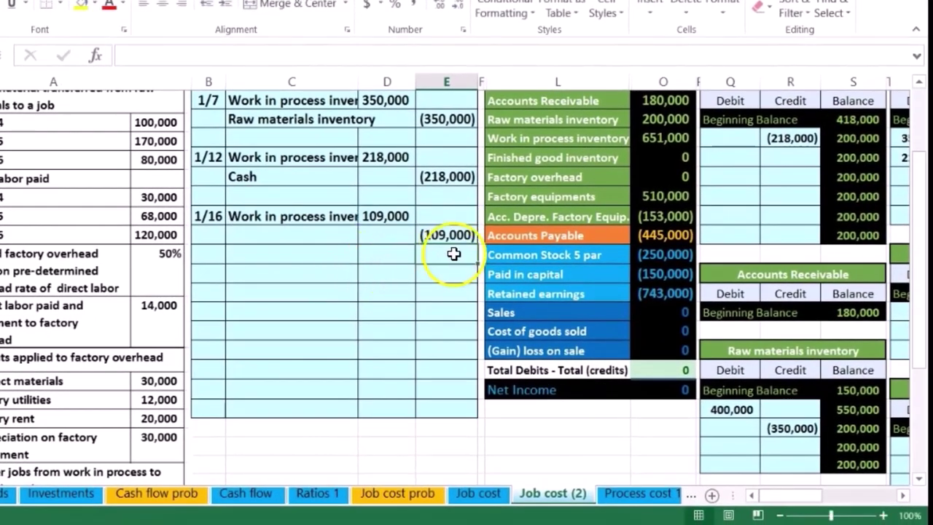
- Paste 'Factory overhead' as the credited account name in C14
{"action": "left_click", "coordinate": [535, 179]}
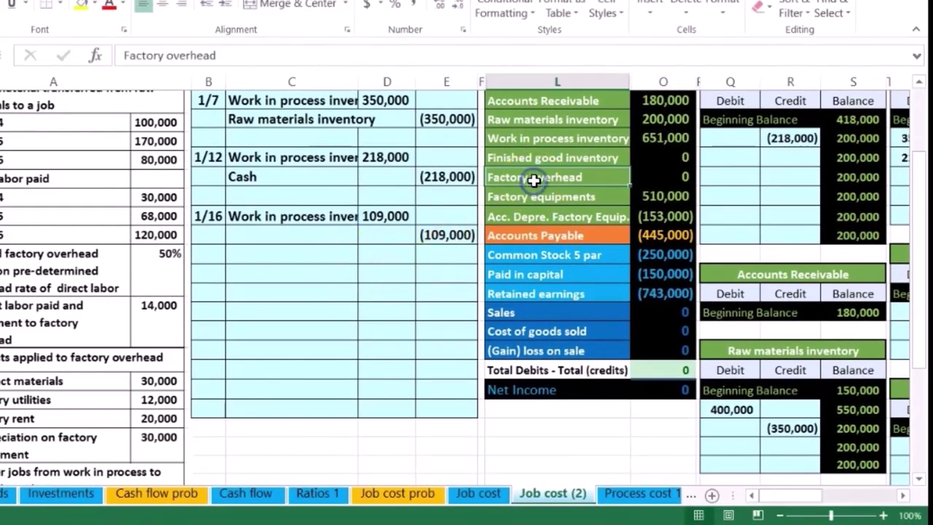
{"action": "left_click", "coordinate": [662, 181]}
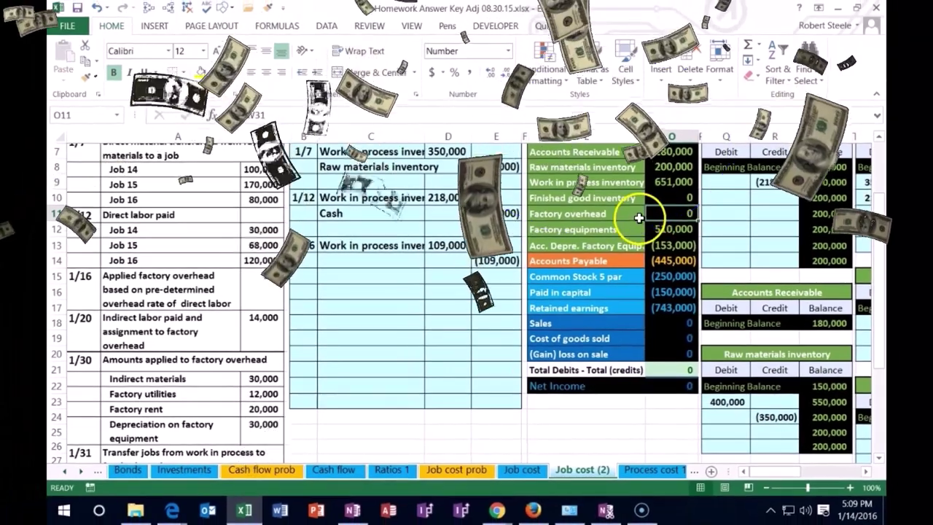
{"action": "left_click", "coordinate": [623, 182]}
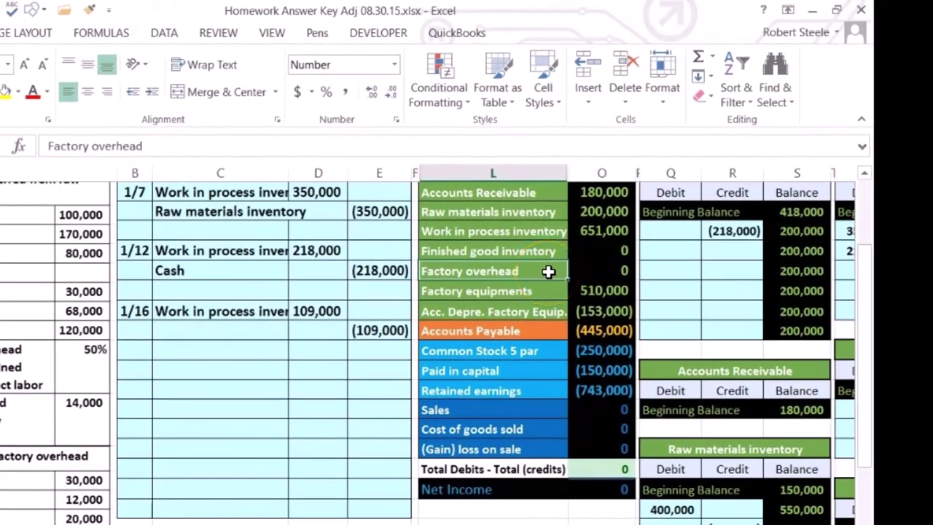
{"action": "right_click", "coordinate": [548, 271]}
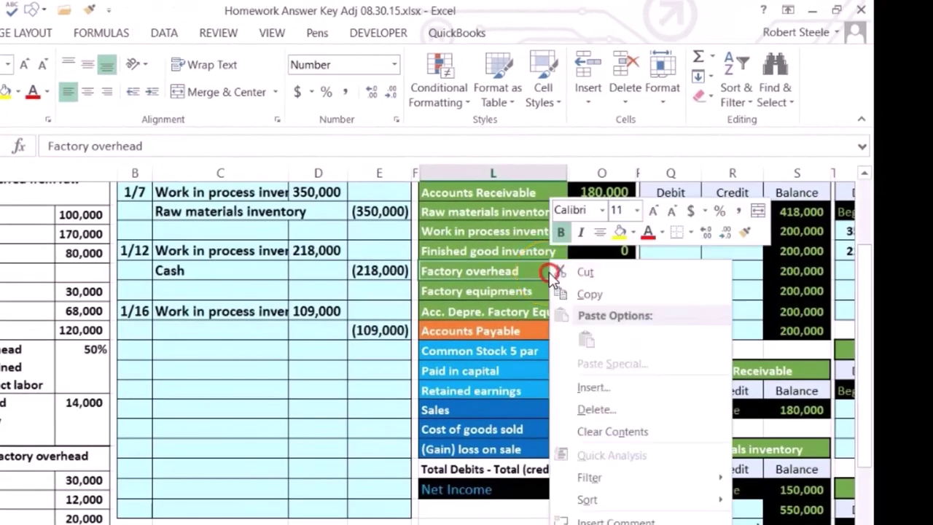
{"action": "left_click", "coordinate": [568, 286]}
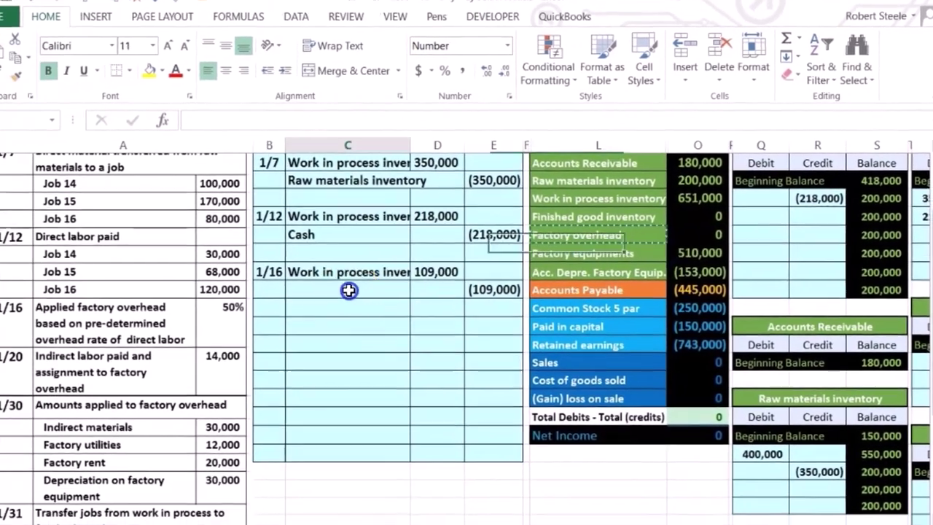
{"action": "right_click", "coordinate": [263, 323]}
{"action": "left_click", "coordinate": [307, 331]}
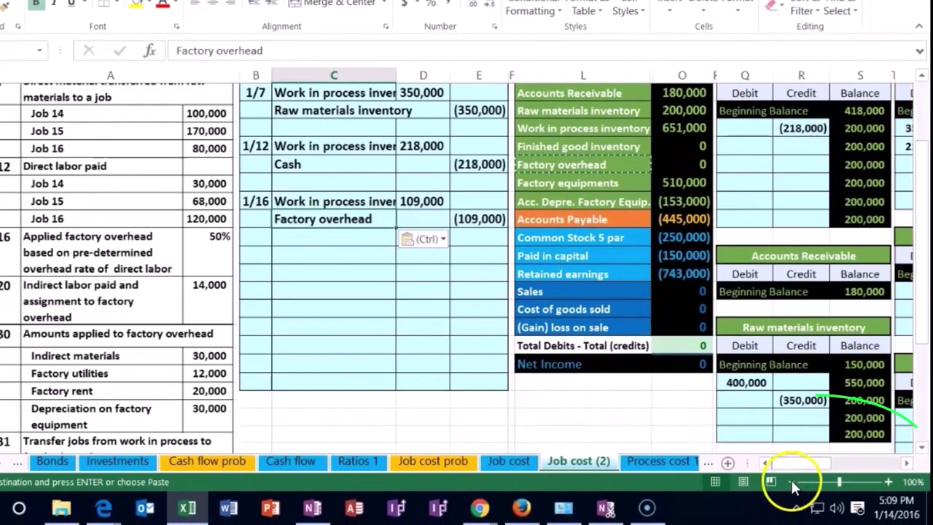
- Zoom out to show the ledger accounts and paste the copied cells onto the Work in process trial balance row
{"action": "left_click", "coordinate": [791, 481]}
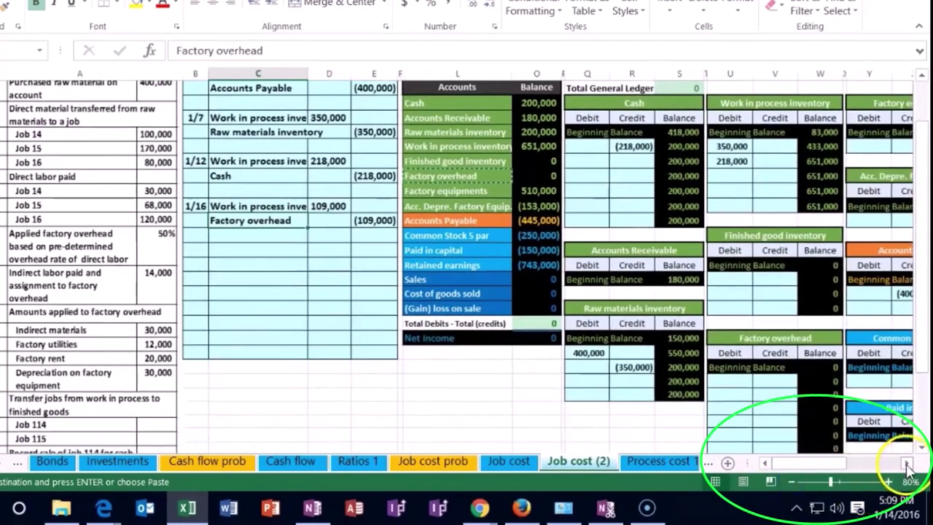
{"action": "left_click", "coordinate": [906, 462]}
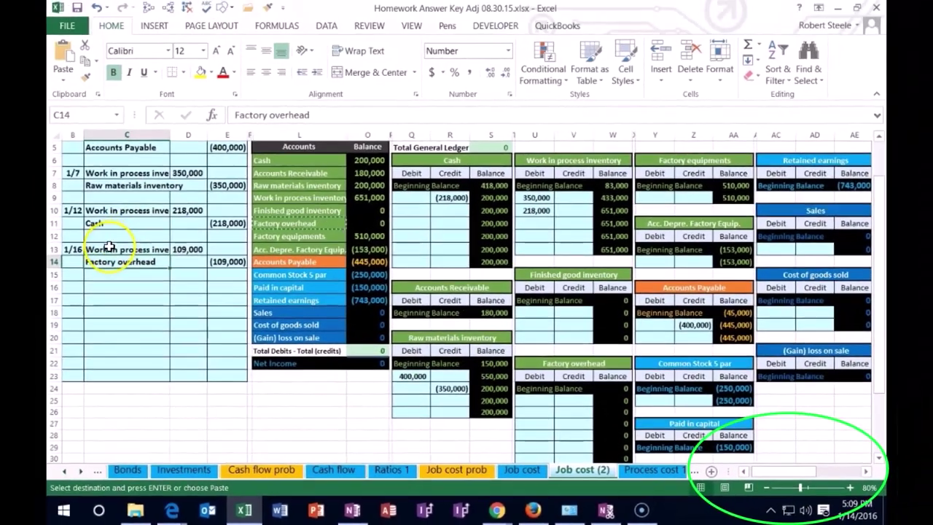
{"action": "left_click", "coordinate": [44, 220]}
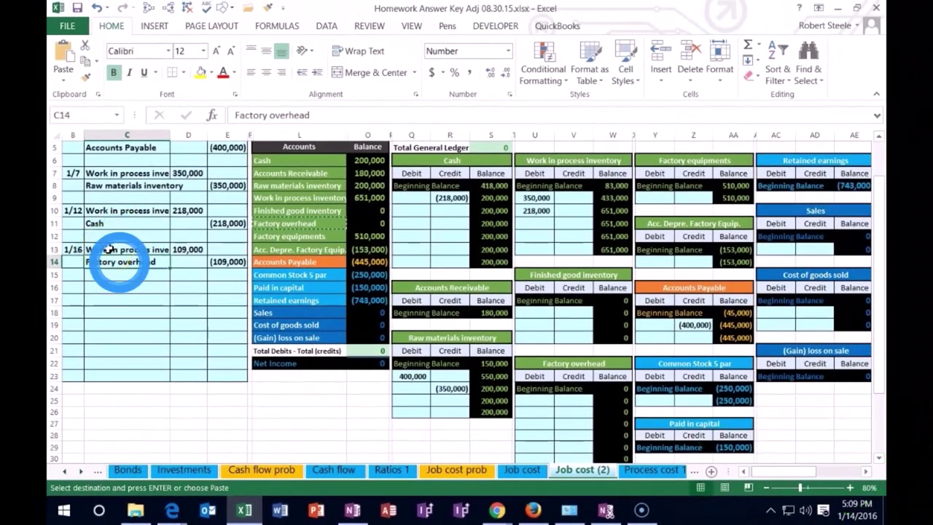
{"action": "scroll", "coordinate": [109, 255], "scroll_direction": "up", "scroll_amount": 3}
{"action": "left_click_drag", "start_coordinate": [119, 289], "coordinate": [173, 290]}
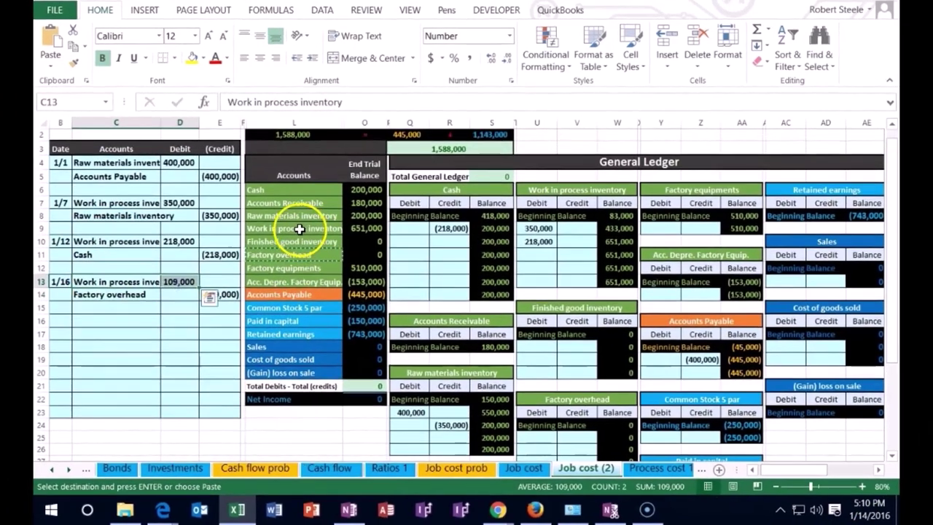
{"action": "left_click_drag", "start_coordinate": [299, 238], "coordinate": [360, 236]}
{"action": "key", "text": "ctrl+v"}
- Post =D13 (109,000) to the Work in process ledger, raising its balance to 760,000
{"action": "left_click", "coordinate": [544, 230]}
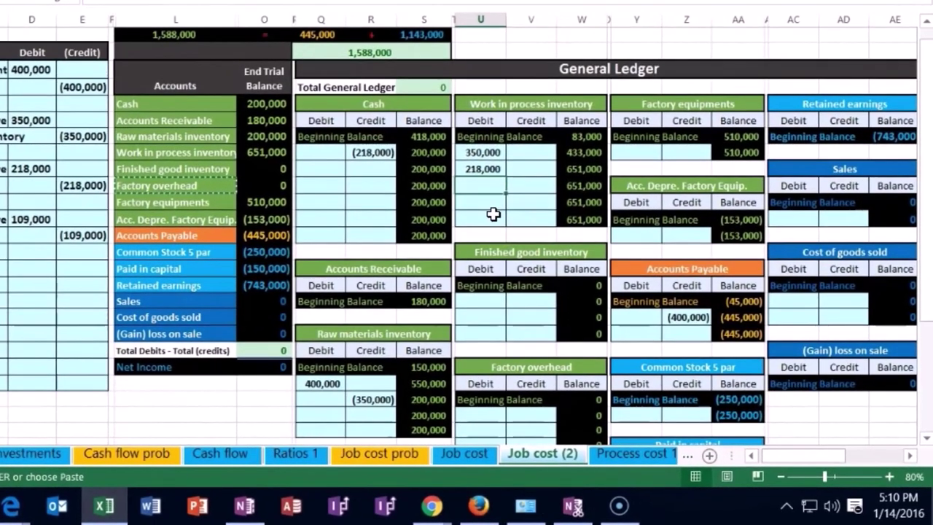
{"action": "type", "text": "="}
{"action": "left_click", "coordinate": [30, 218]}
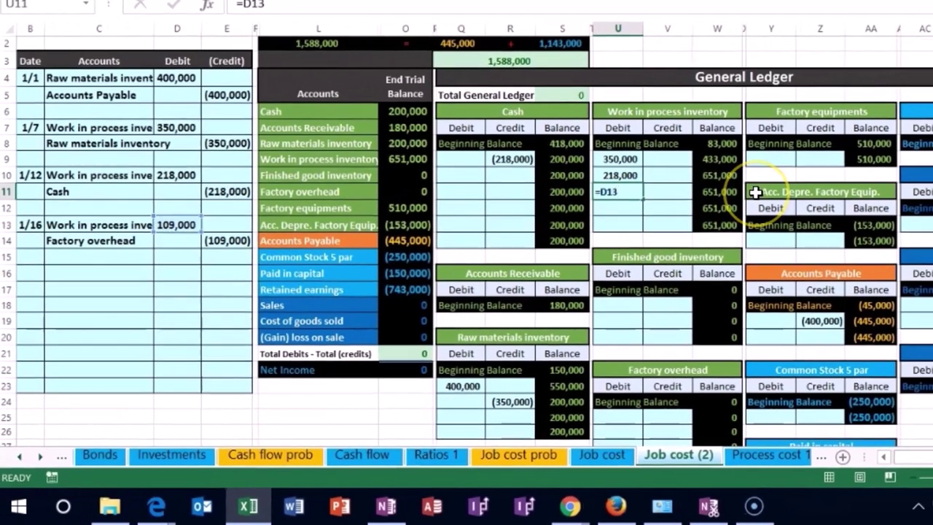
{"action": "key", "text": "Return"}
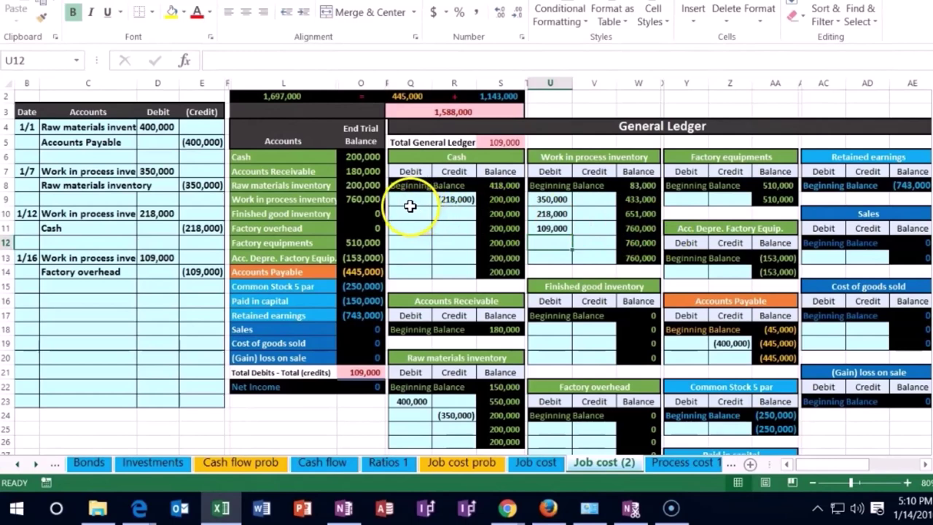
- Post the (109,000) credit to the Factory overhead ledger and confirm totals net to 0
{"action": "left_click_drag", "start_coordinate": [111, 271], "coordinate": [195, 271]}
{"action": "left_click_drag", "start_coordinate": [277, 229], "coordinate": [366, 231]}
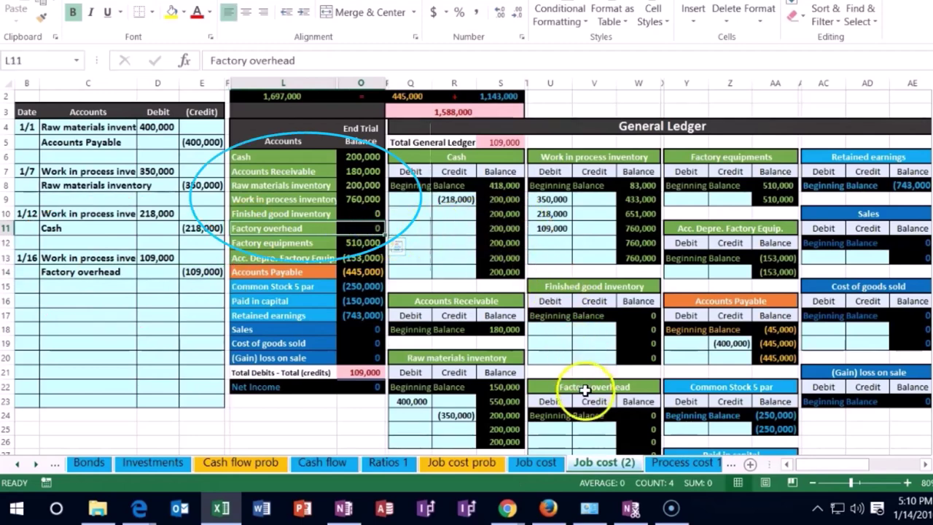
{"action": "left_click", "coordinate": [594, 430]}
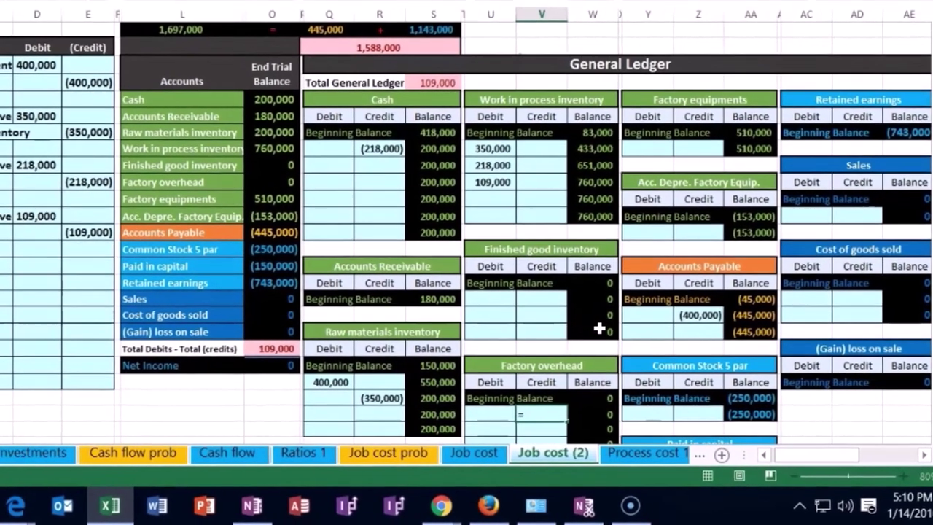
{"action": "type", "text": "="}
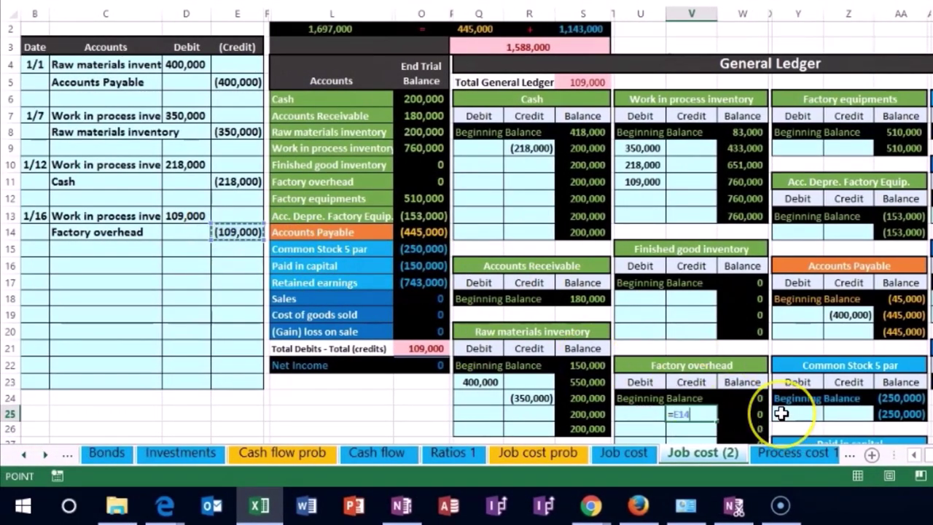
{"action": "key", "text": "Return"}
{"action": "mouse_move", "coordinate": [666, 337]}
{"action": "left_mouse_down"}
{"action": "mouse_move", "coordinate": [783, 393]}
{"action": "mouse_move", "coordinate": [552, 410]}
{"action": "left_mouse_up"}
{"action": "left_click", "coordinate": [423, 183]}
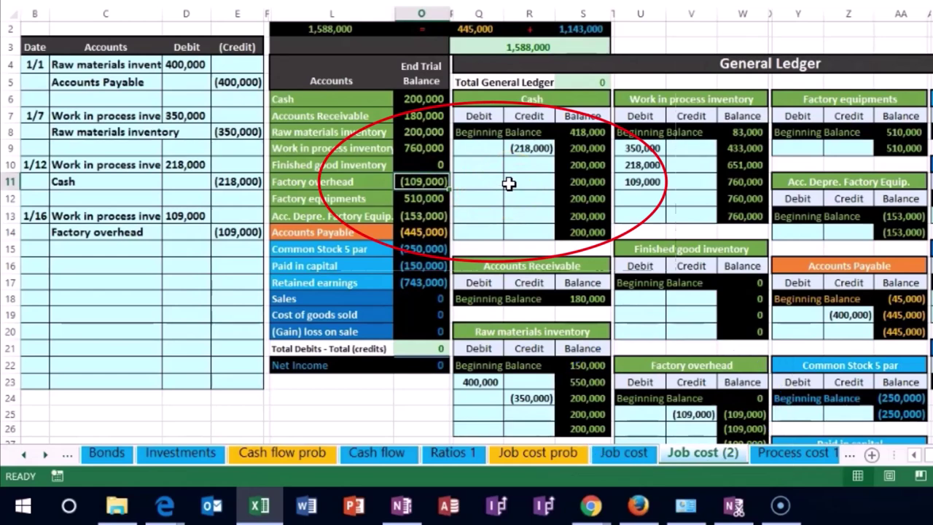
- Scroll right from the 109,000 WIP posting to the Job Cost Record showing Job 15's totals
{"action": "key", "text": "Right"}
{"action": "key", "text": "Right"}
{"action": "key", "text": "Right"}
{"action": "key", "text": "Right"}
{"action": "key", "text": "Right"}
{"action": "key", "text": "Right"}
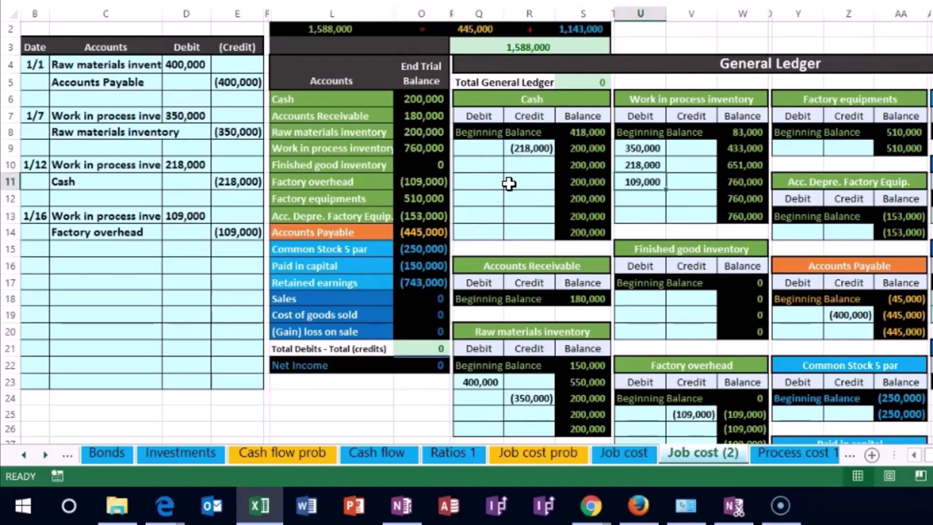
{"action": "key", "text": "Right"}
{"action": "key", "text": "Left"}
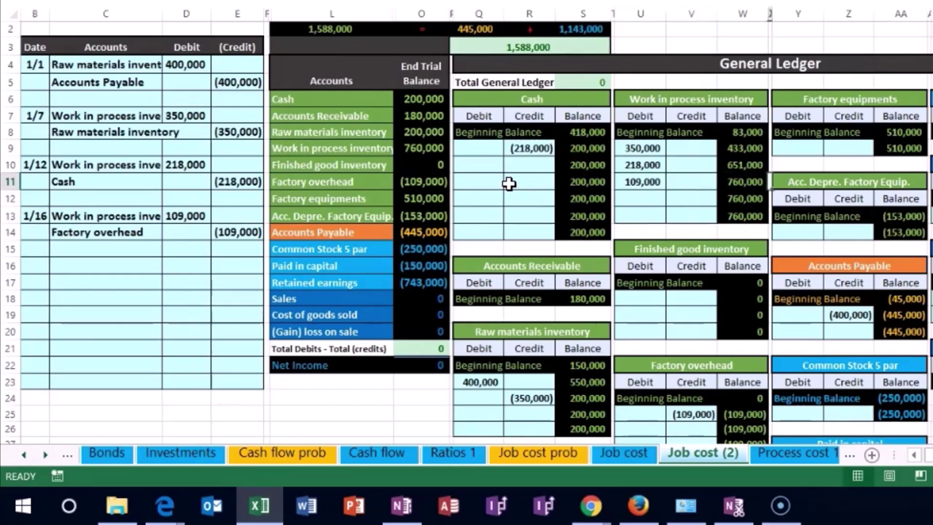
{"action": "scroll", "coordinate": [339, 183], "scroll_direction": "right", "scroll_amount": 8}
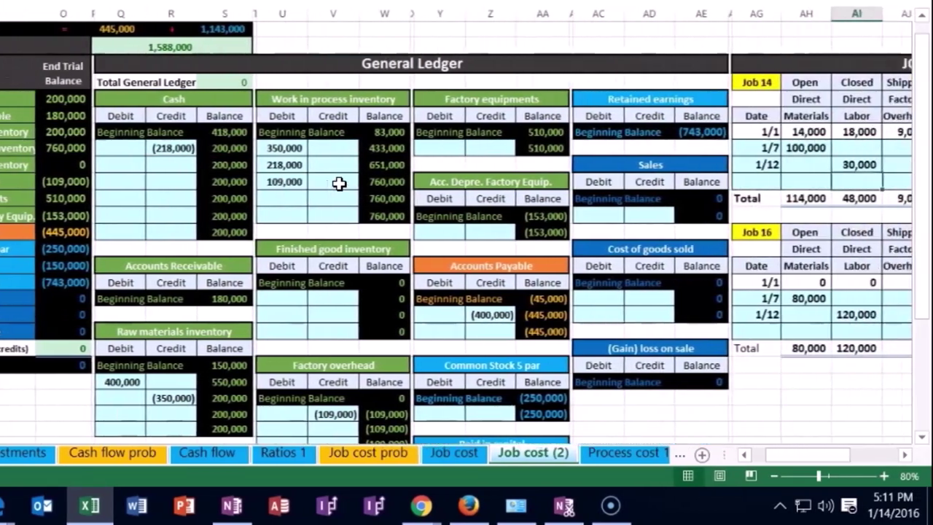
{"action": "key", "text": "Right"}
{"action": "key", "text": "Right"}
{"action": "key", "text": "Right"}
{"action": "key", "text": "Right"}
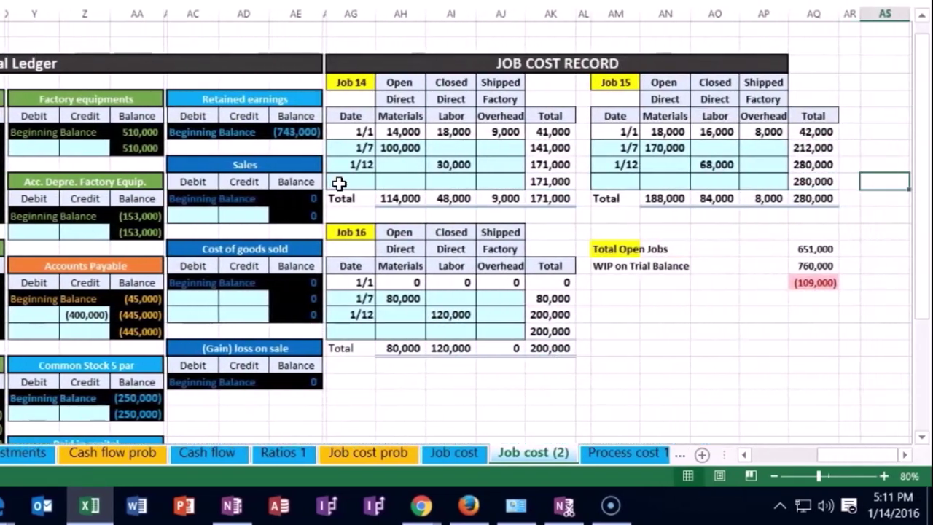
- Date Job 14's entry 1/16 and apply 15,000 overhead, half its 30,000 direct labor
{"action": "left_click", "coordinate": [339, 183]}
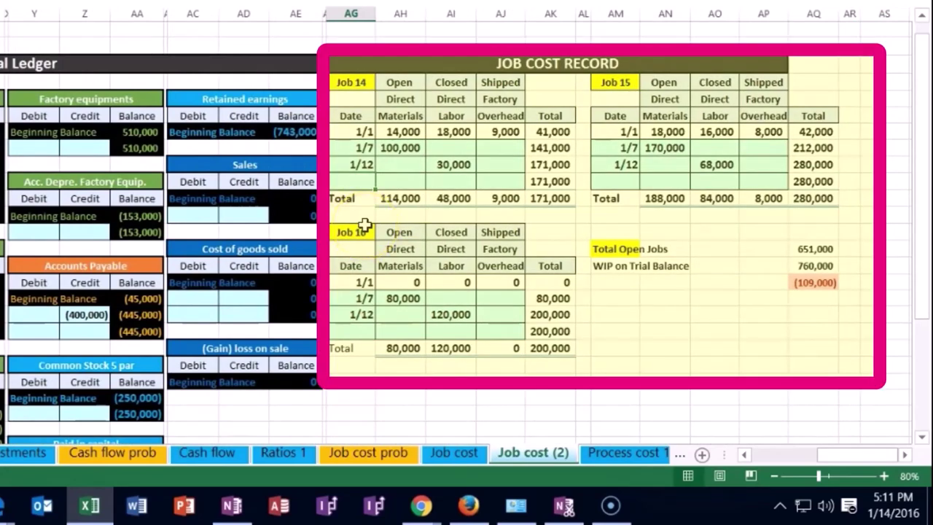
{"action": "type", "text": "1/"}
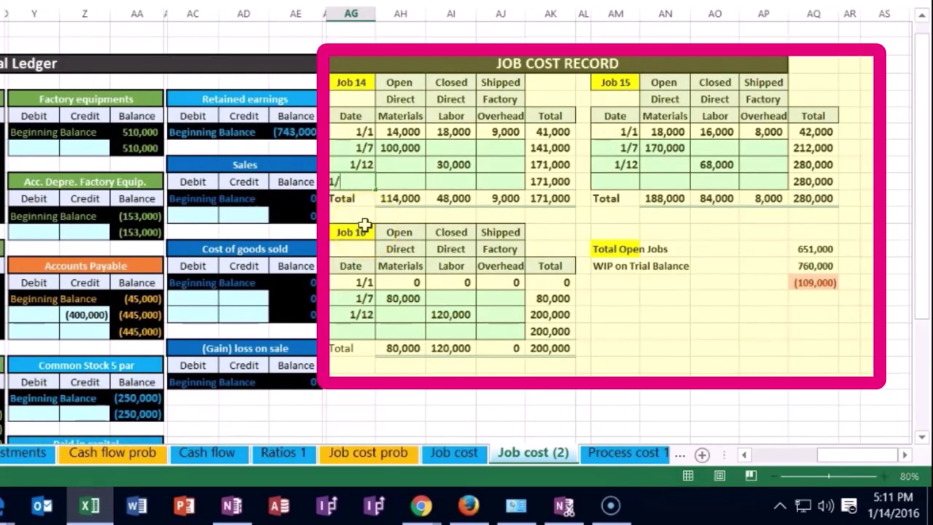
{"action": "type", "text": "16"}
{"action": "key", "text": "Right"}
{"action": "key", "text": "Right"}
{"action": "key", "text": "Right"}
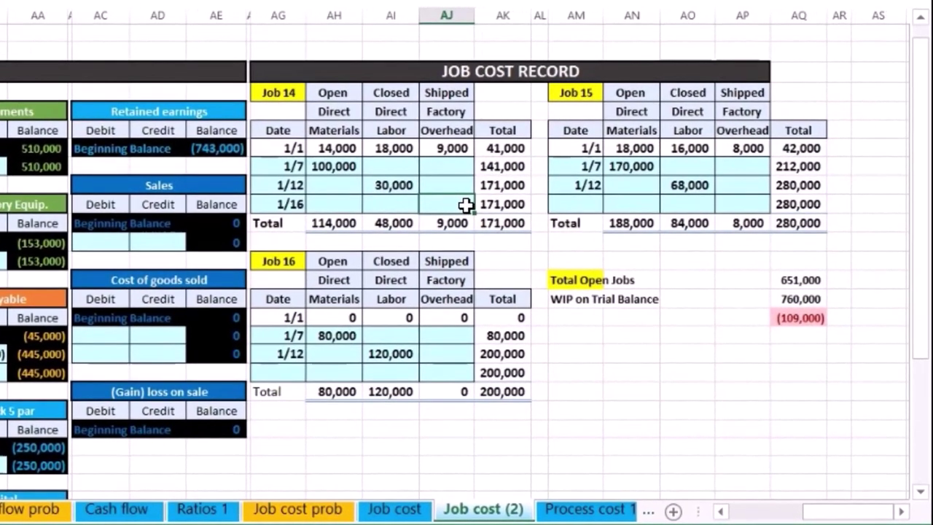
{"action": "left_click", "coordinate": [415, 185]}
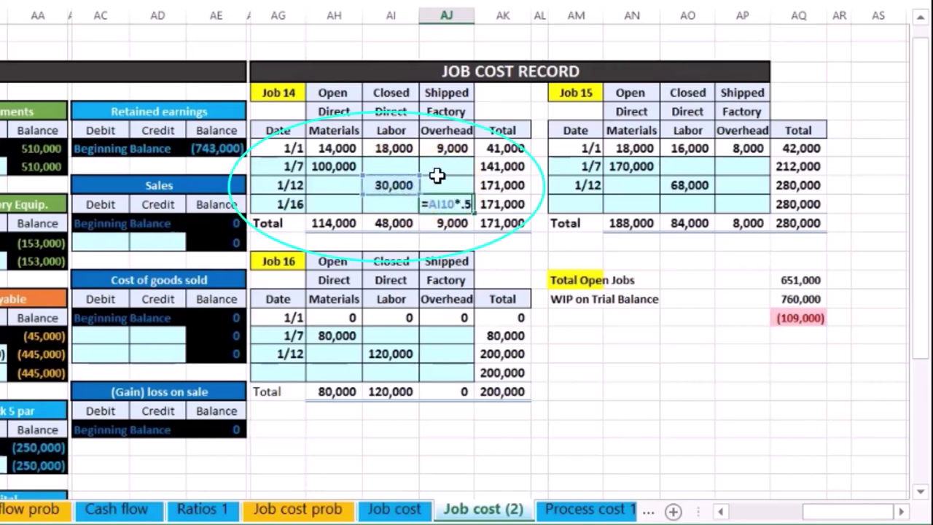
{"action": "key", "text": "Return"}
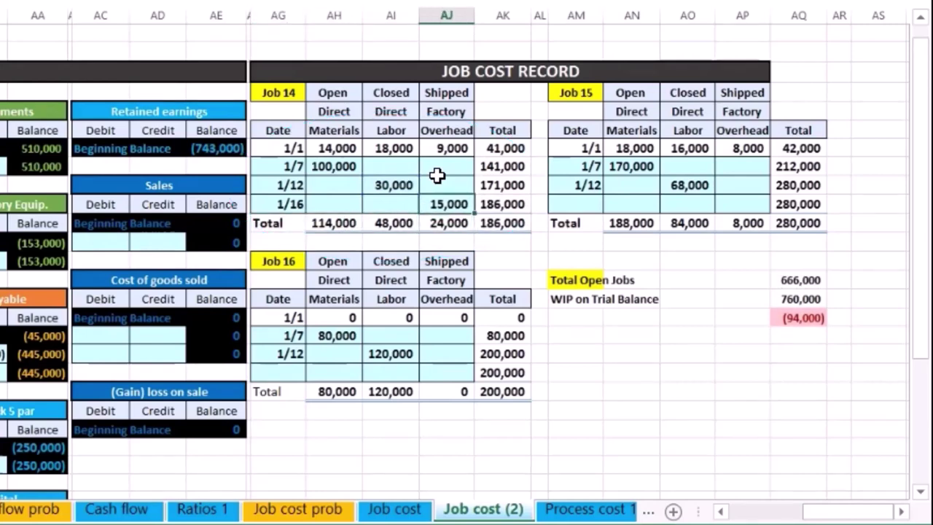
- Apply 34,000 overhead to Job 15 as half its 68,000 direct labor
{"action": "key", "text": "Right"}
{"action": "key", "text": "Right"}
{"action": "key", "text": "Right"}
{"action": "key", "text": "Right"}
{"action": "key", "text": "Right"}
{"action": "key", "text": "Right"}
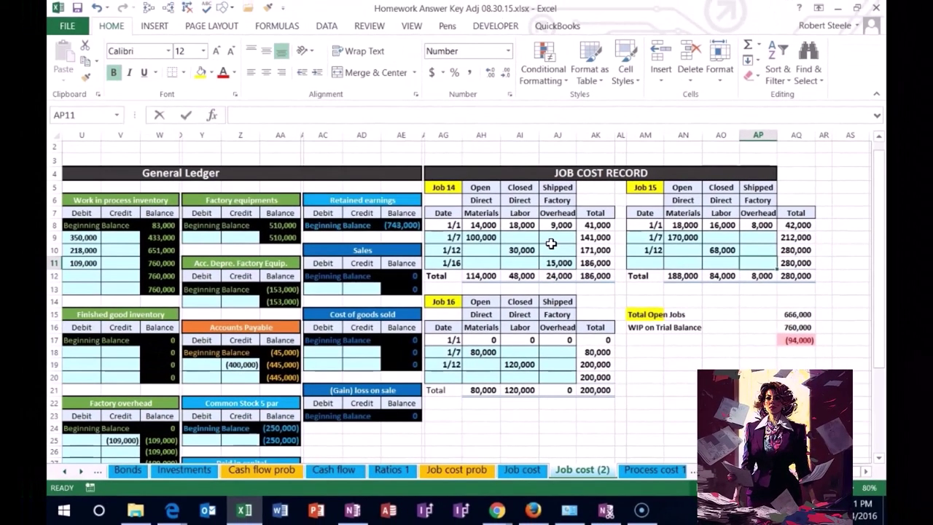
{"action": "type", "text": "="}
{"action": "left_click", "coordinate": [719, 250]}
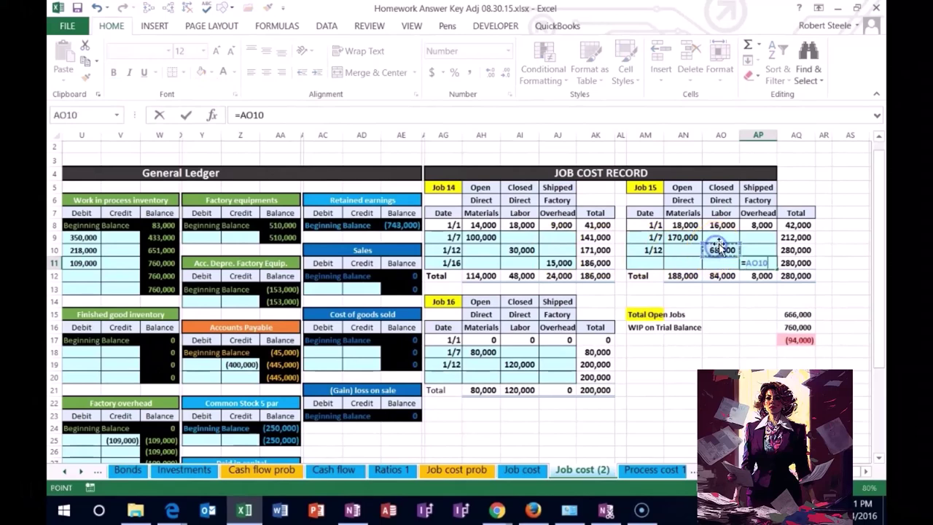
{"action": "type", "text": "*0"}
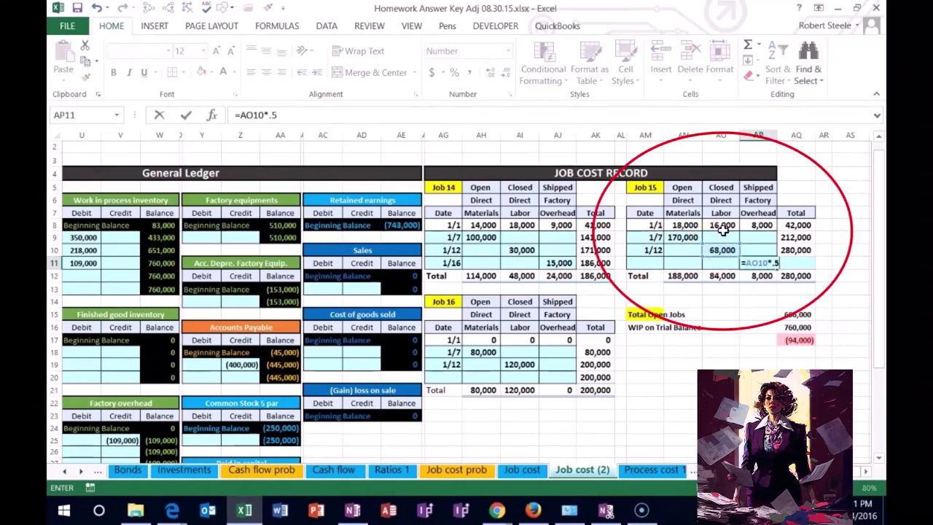
{"action": "type", "text": ".5"}
{"action": "key", "text": "Return"}
{"action": "key", "text": "Up"}
{"action": "key", "text": "Escape"}
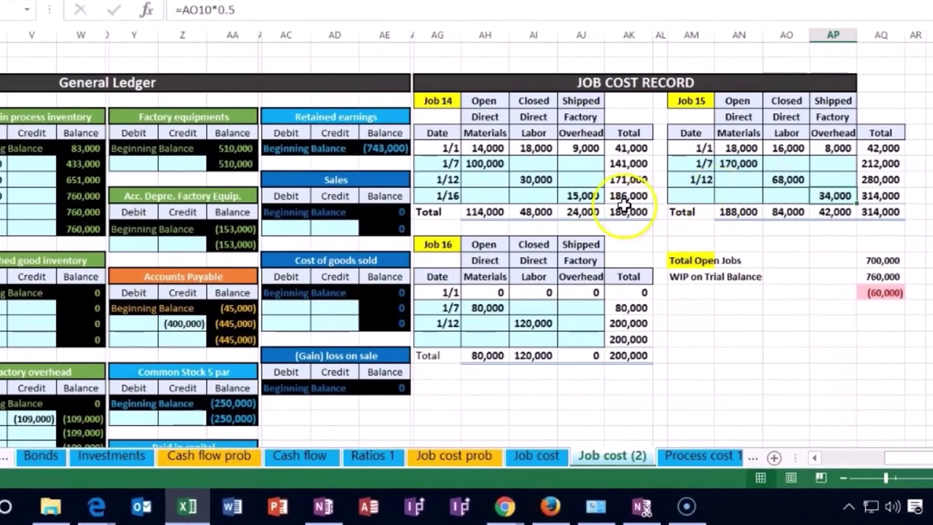
- Apply 60,000 overhead to Job 16 from its 120,000 direct labor, matching the 760,000 WIP
{"action": "left_click", "coordinate": [558, 263]}
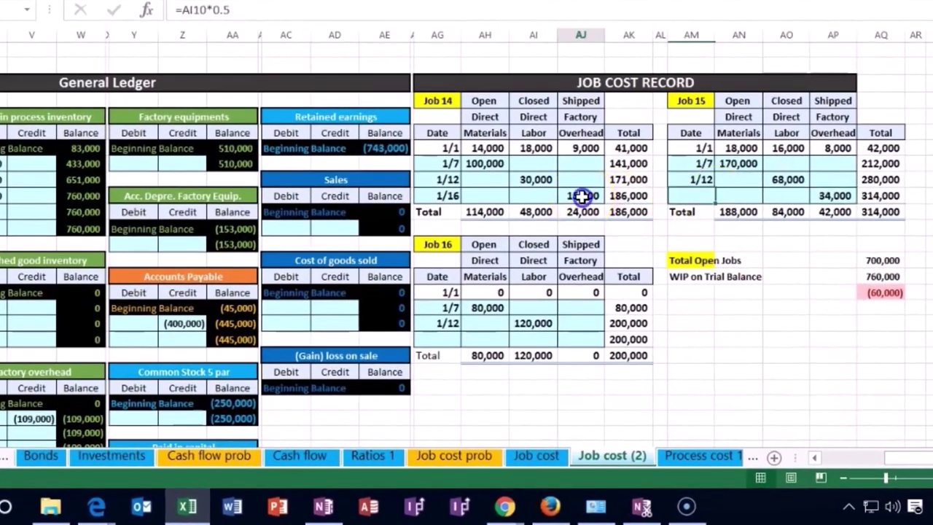
{"action": "left_click", "coordinate": [840, 194]}
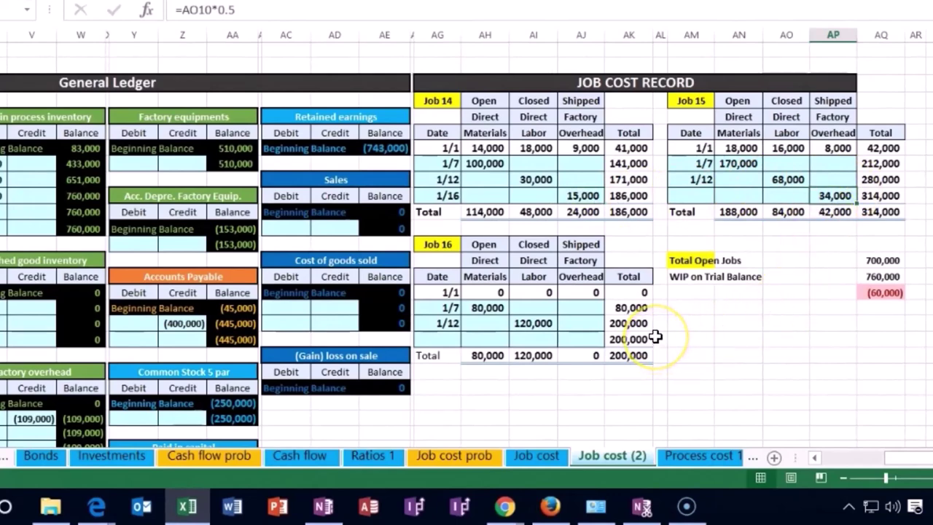
{"action": "left_click", "coordinate": [787, 179]}
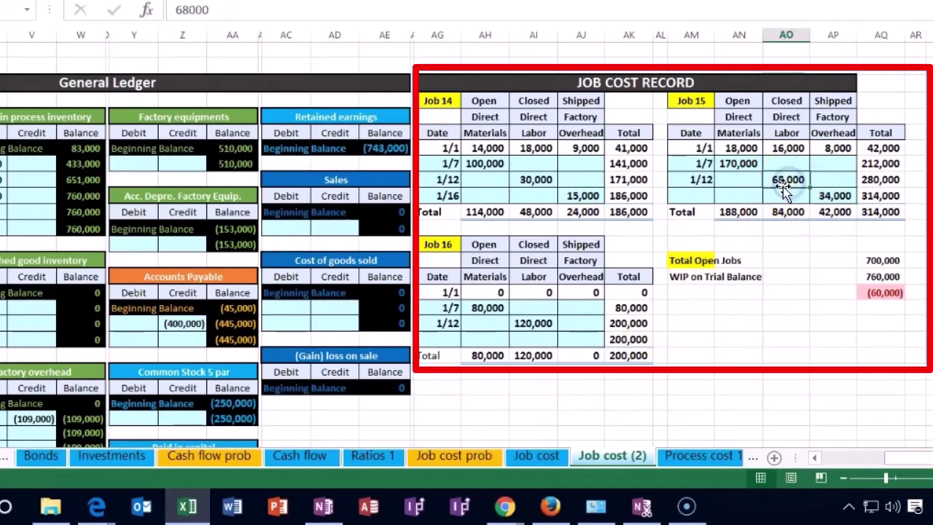
{"action": "left_click", "coordinate": [543, 179]}
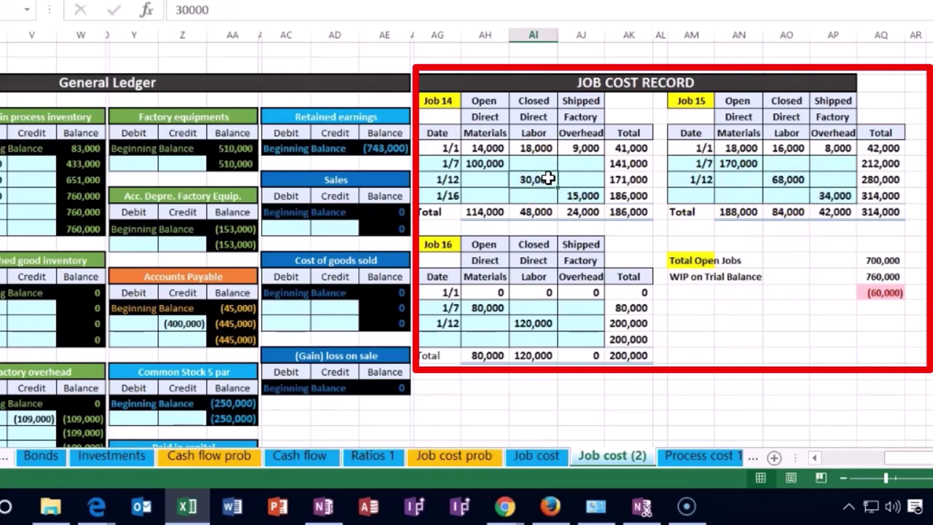
{"action": "left_click", "coordinate": [578, 340]}
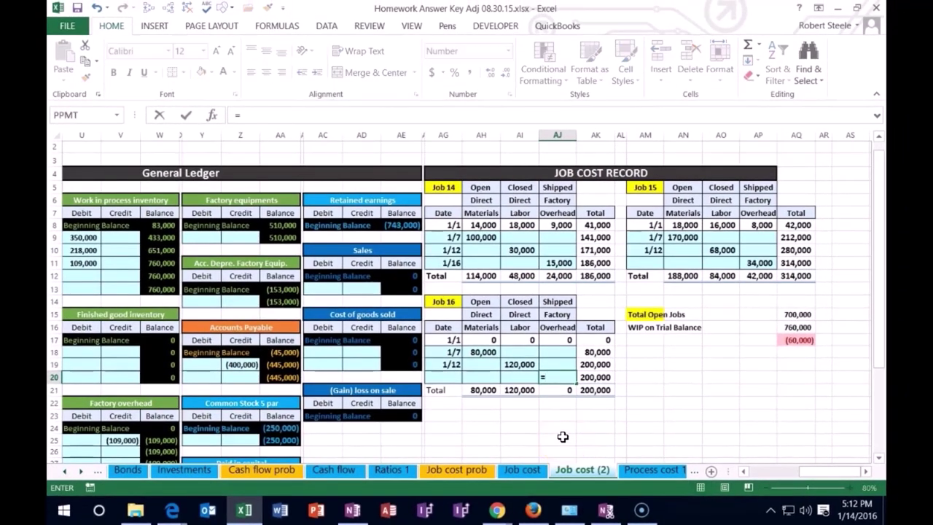
{"action": "left_click", "coordinate": [527, 364]}
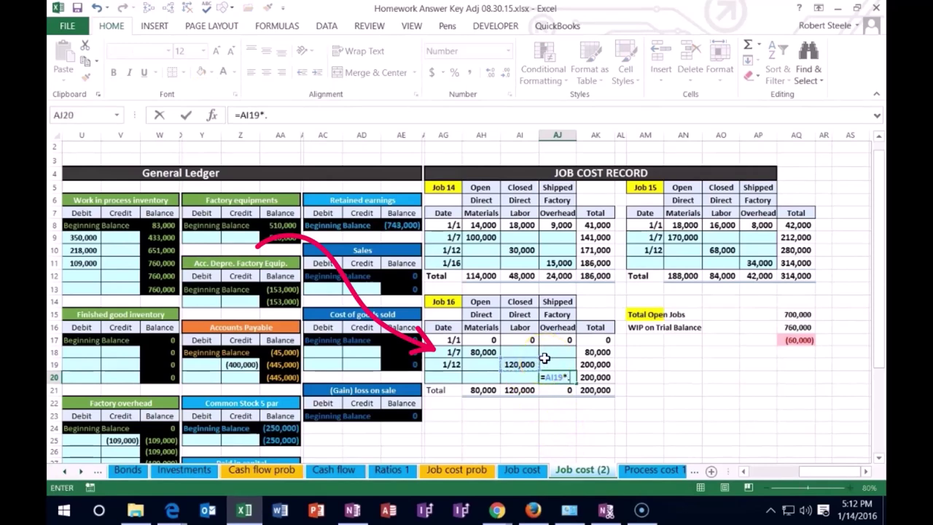
{"action": "key", "text": "Return"}
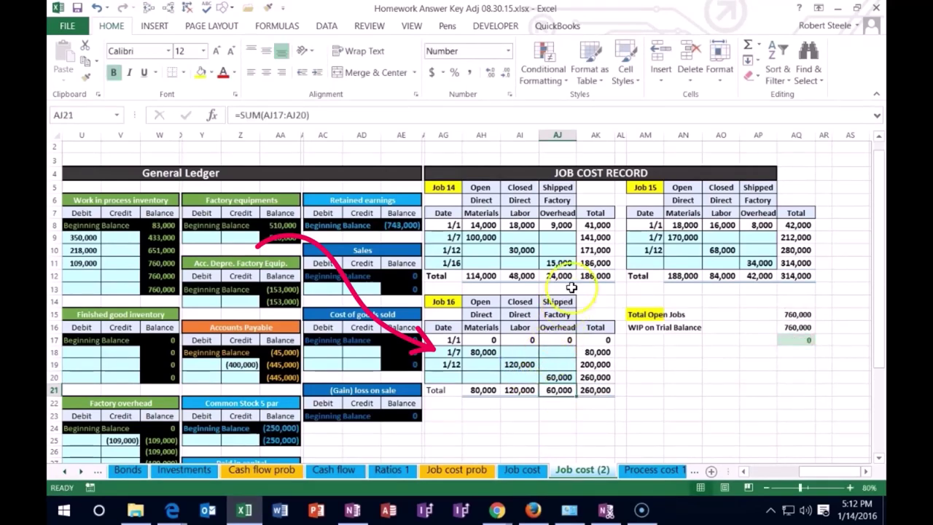
{"action": "left_click", "coordinate": [562, 262]}
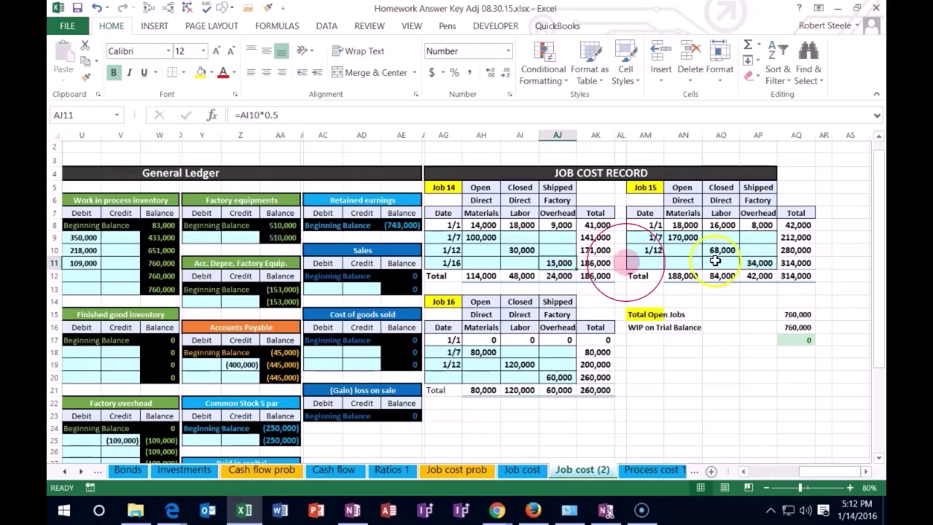
{"action": "left_click", "coordinate": [758, 262], "text": "ctrl"}
{"action": "left_click", "coordinate": [559, 377], "text": "ctrl"}
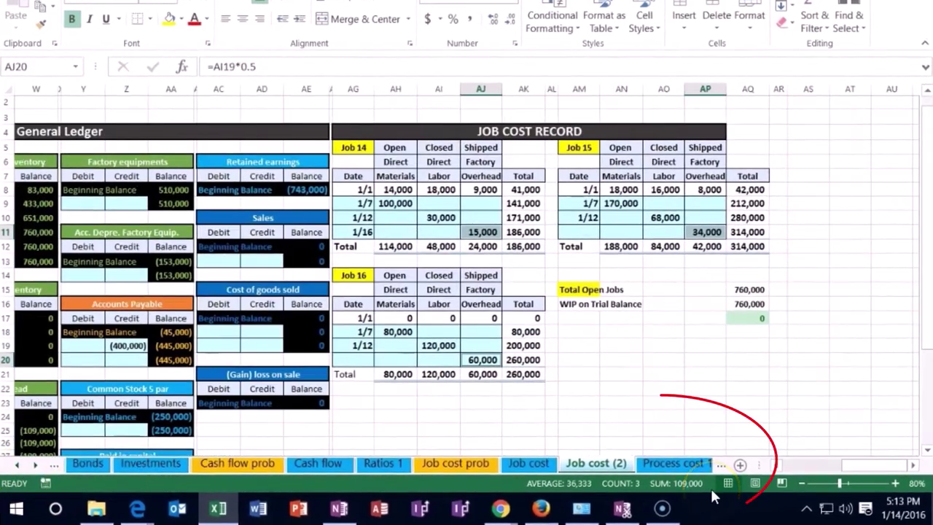
{"action": "left_click", "coordinate": [664, 403]}
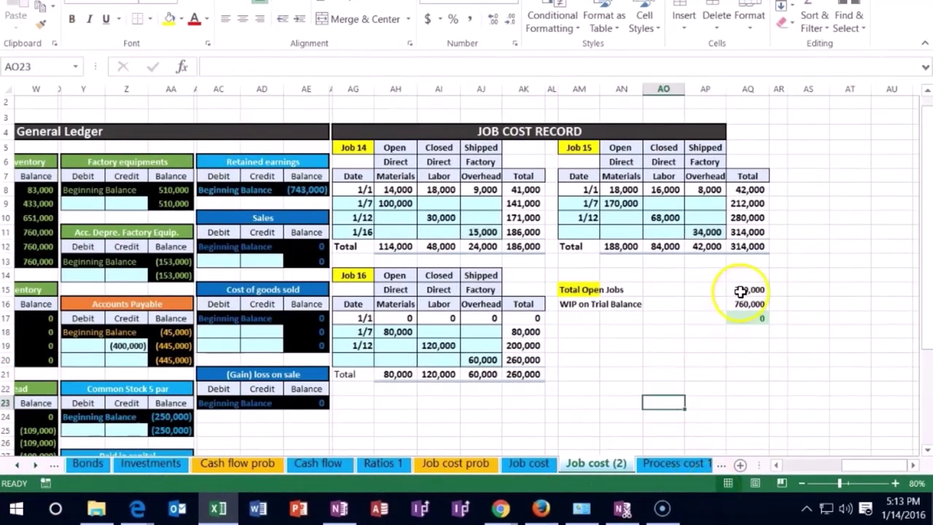
{"action": "double_click", "coordinate": [743, 290]}
{"action": "key", "text": "Escape"}
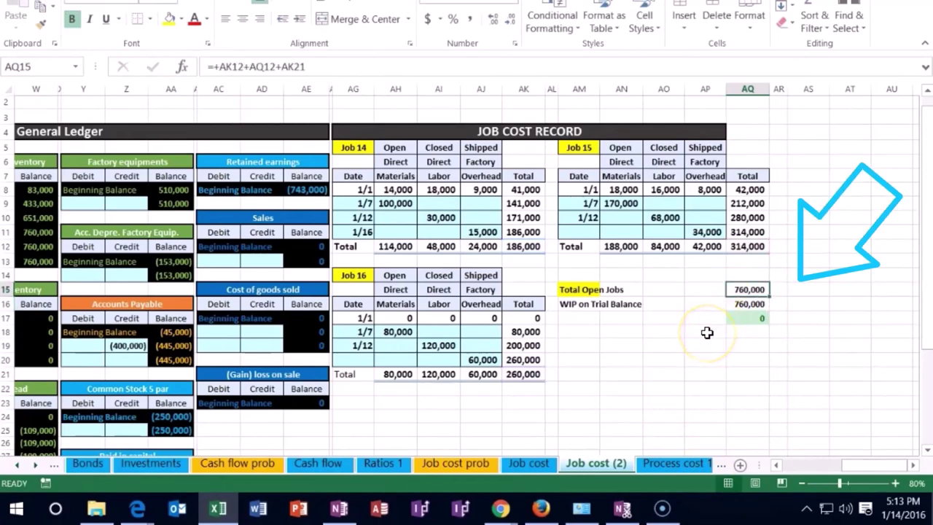
{"action": "key", "text": "Left"}
{"action": "key", "text": "Left"}
{"action": "key", "text": "Left"}
{"action": "key", "text": "Left"}
{"action": "key", "text": "Left"}
{"action": "key", "text": "Left"}
{"action": "key", "text": "Left"}
{"action": "key", "text": "Left"}
{"action": "key", "text": "Left"}
{"action": "key", "text": "Left"}
{"action": "key", "text": "Left"}
{"action": "key", "text": "Left"}
{"action": "key", "text": "Left"}
{"action": "key", "text": "Left"}
{"action": "key", "text": "Left"}
{"action": "key", "text": "Left"}
{"action": "key", "text": "Left"}
{"action": "key", "text": "Left"}
{"action": "key", "text": "Left"}
{"action": "key", "text": "Left"}
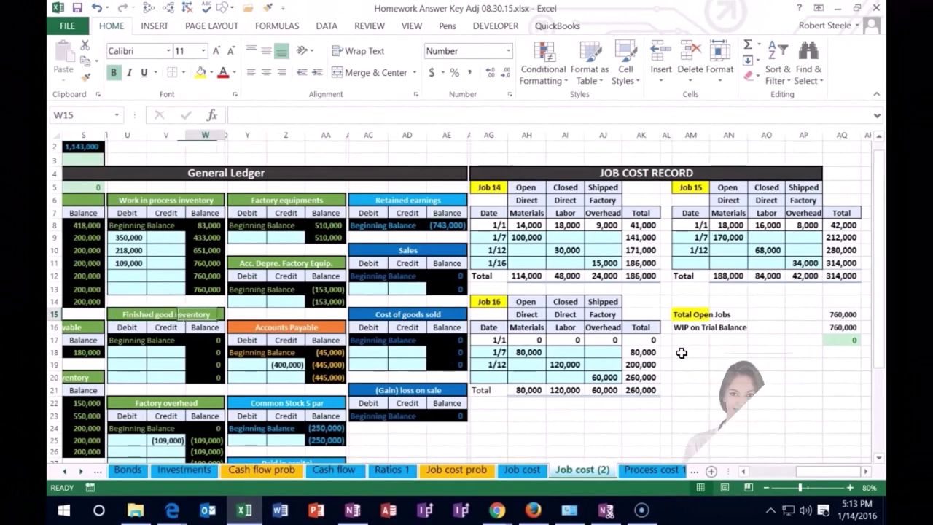
{"action": "key", "text": "Right"}
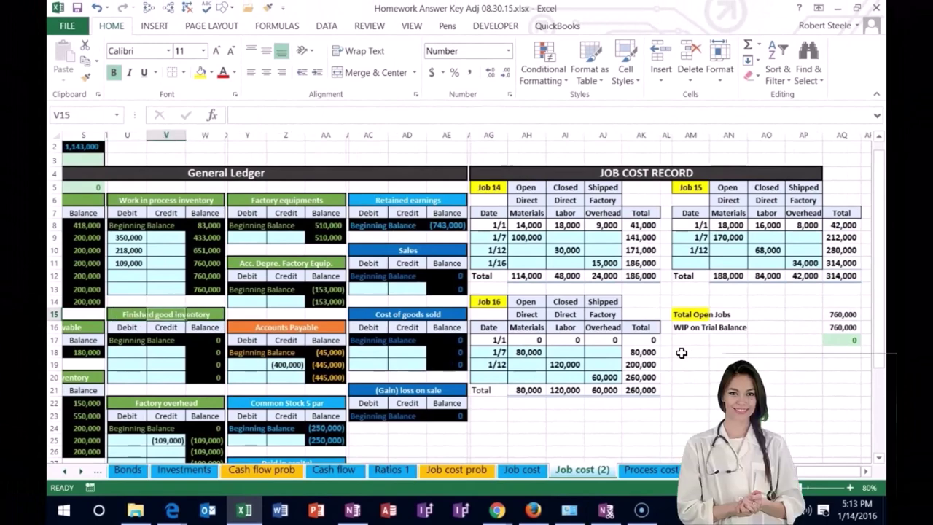
{"action": "key", "text": "Left"}
{"action": "key", "text": "Left"}
{"action": "key", "text": "Up"}
{"action": "key", "text": "Up"}
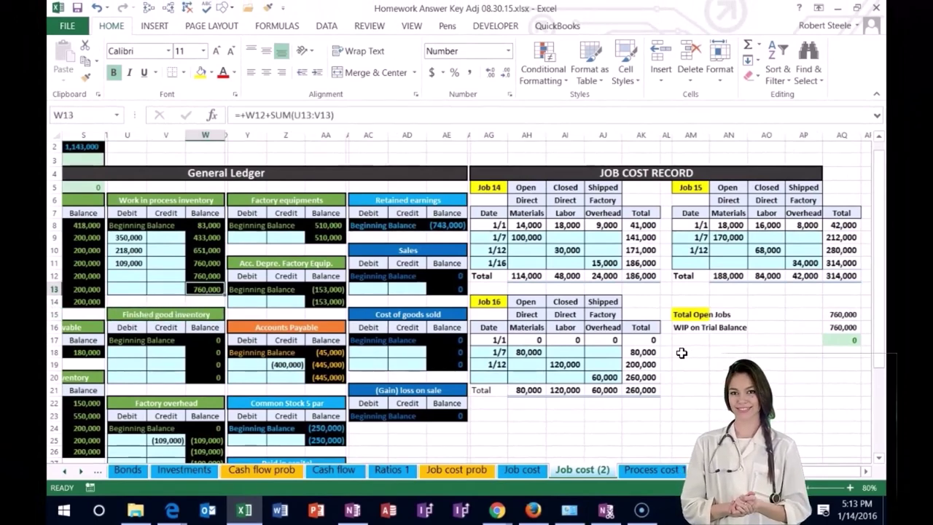
{"action": "key", "text": "Left"}
{"action": "key", "text": "Left"}
{"action": "key", "text": "Left"}
{"action": "key", "text": "Left"}
{"action": "key", "text": "Up"}
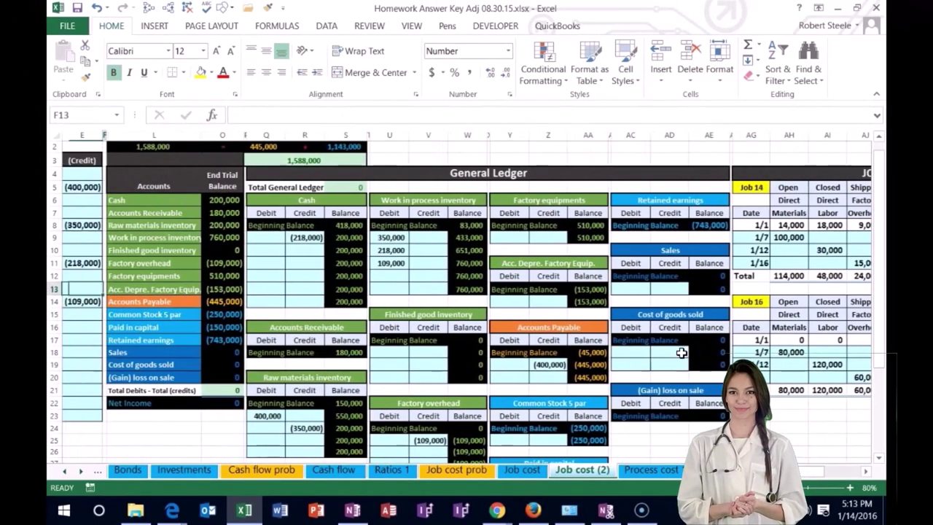
{"action": "key", "text": "Up"}
{"action": "key", "text": "Up"}
{"action": "key", "text": "Up"}
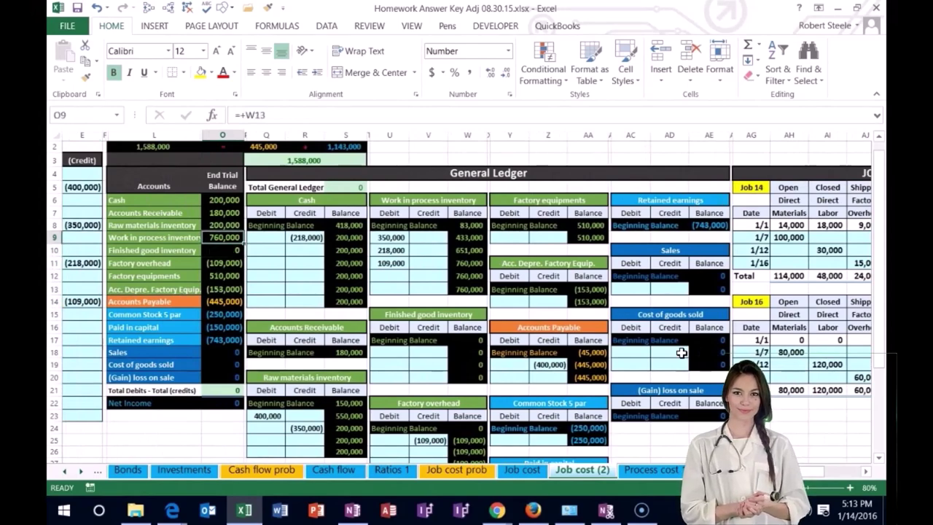
- Enter the date 1/20 in B16 and check the 200,000 Cash trial balance amount
{"action": "left_click", "coordinate": [850, 487]}
{"action": "left_click", "coordinate": [850, 487]}
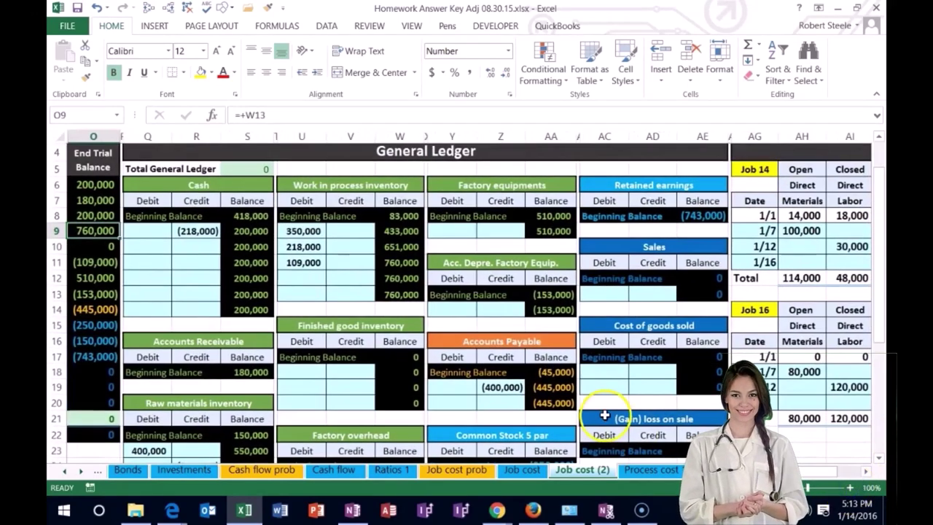
{"action": "key", "text": "Left"}
{"action": "key", "text": "Left"}
{"action": "key", "text": "Left"}
{"action": "key", "text": "Left"}
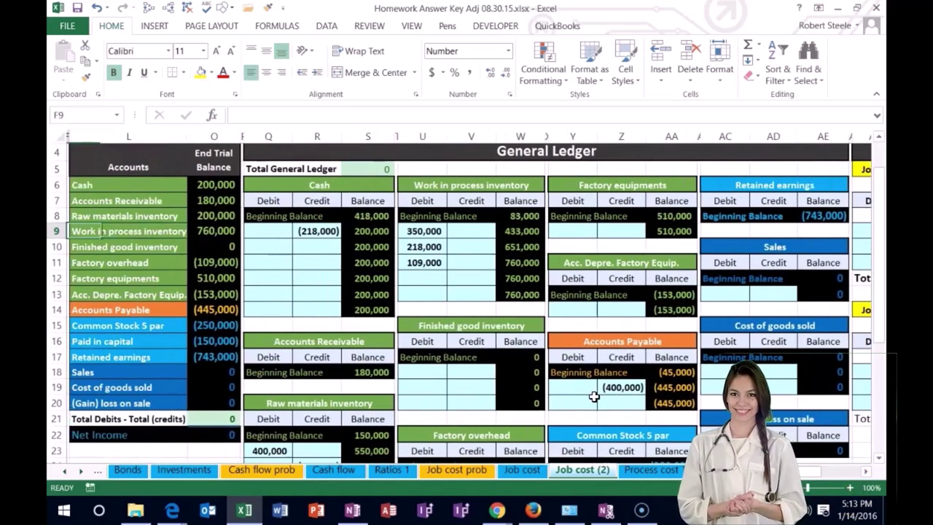
{"action": "key", "text": "Down"}
{"action": "key", "text": "Down"}
{"action": "key", "text": "Down"}
{"action": "key", "text": "Down"}
{"action": "key", "text": "Down"}
{"action": "key", "text": "Down"}
{"action": "key", "text": "Down"}
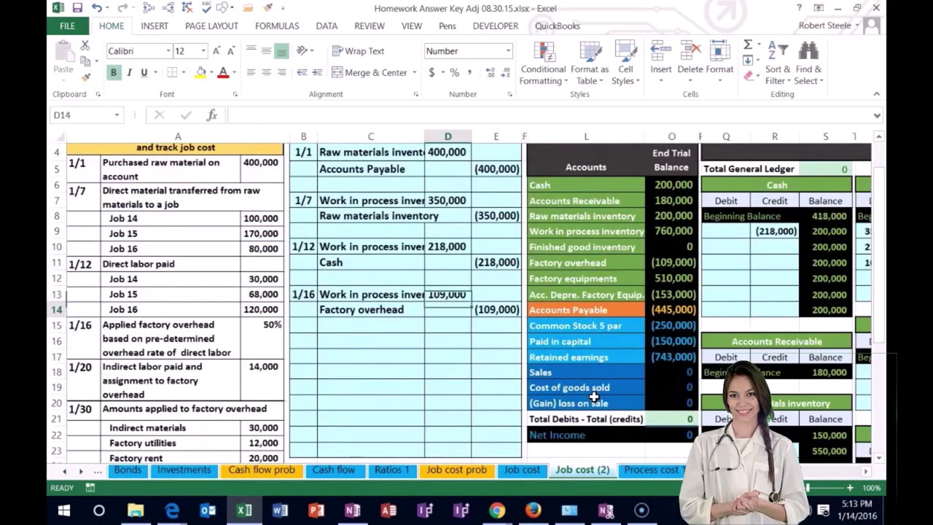
{"action": "key", "text": "Left"}
{"action": "key", "text": "Left"}
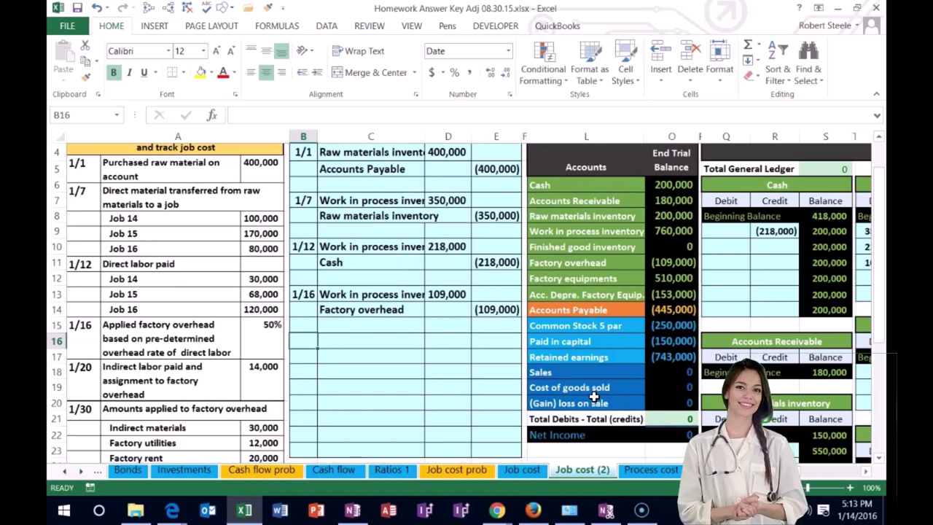
{"action": "type", "text": "1/20"}
{"action": "key", "text": "Return"}
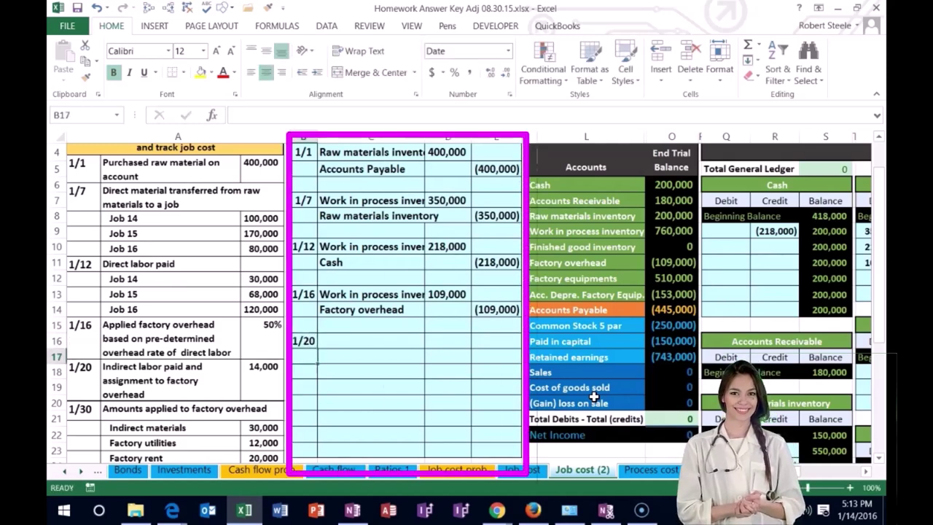
{"action": "key", "text": "Up"}
{"action": "key", "text": "Right"}
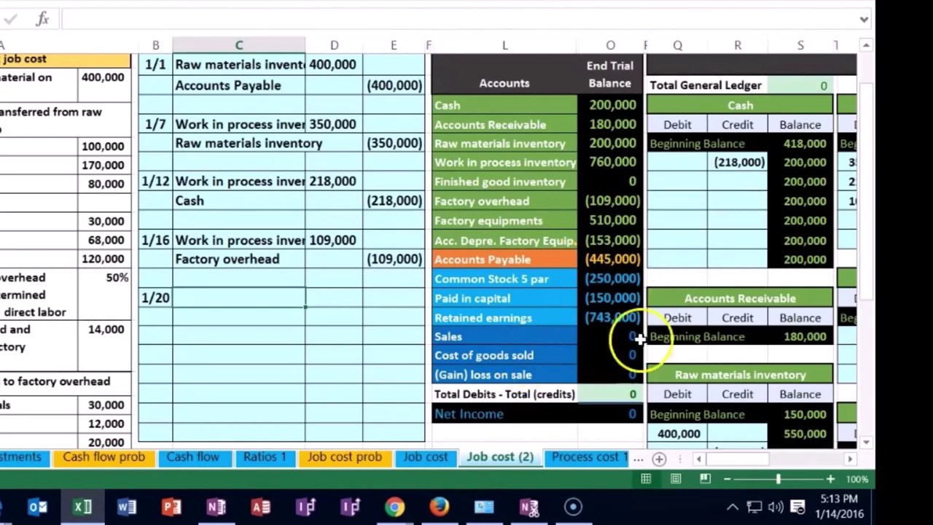
{"action": "left_click_drag", "start_coordinate": [517, 108], "coordinate": [584, 105]}
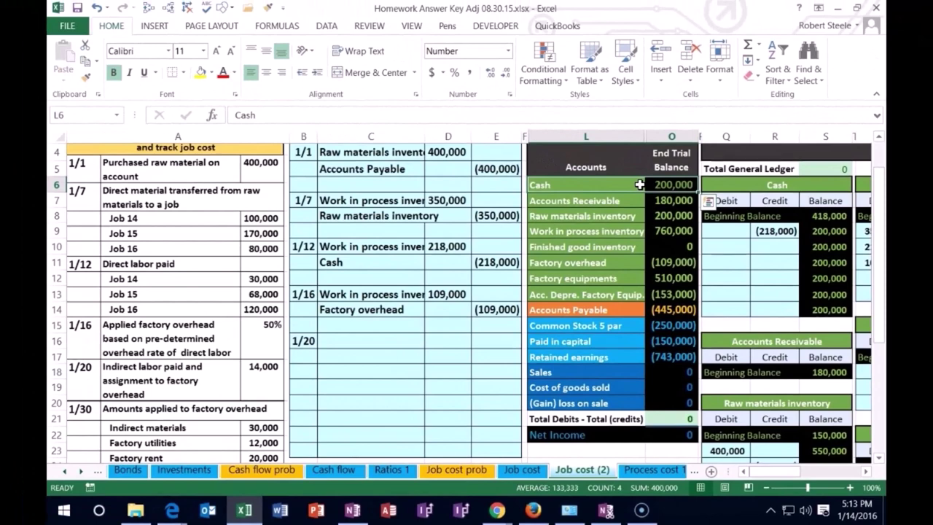
{"action": "left_click", "coordinate": [665, 184]}
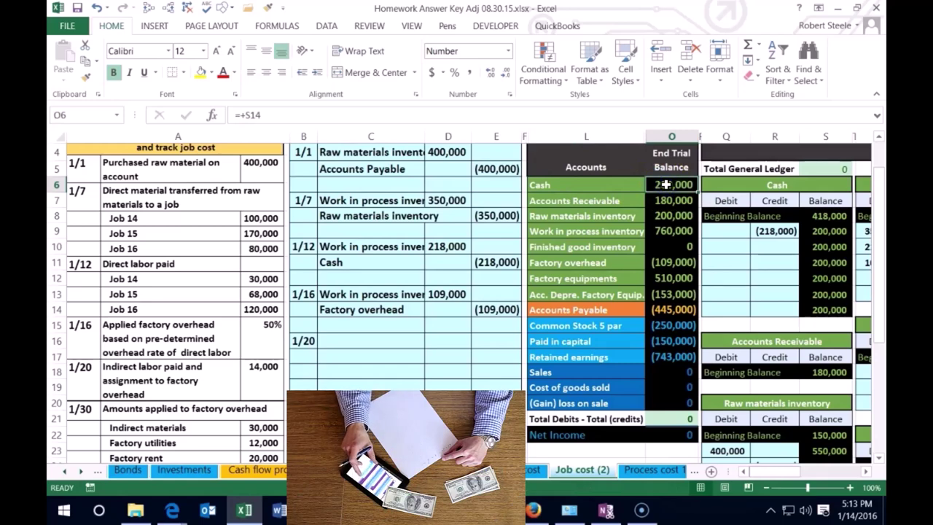
- Paste 'Cash' as a value into the 1/20 credit account cell
{"action": "left_click", "coordinate": [589, 183]}
{"action": "right_click", "coordinate": [589, 183]}
{"action": "left_click", "coordinate": [606, 206]}
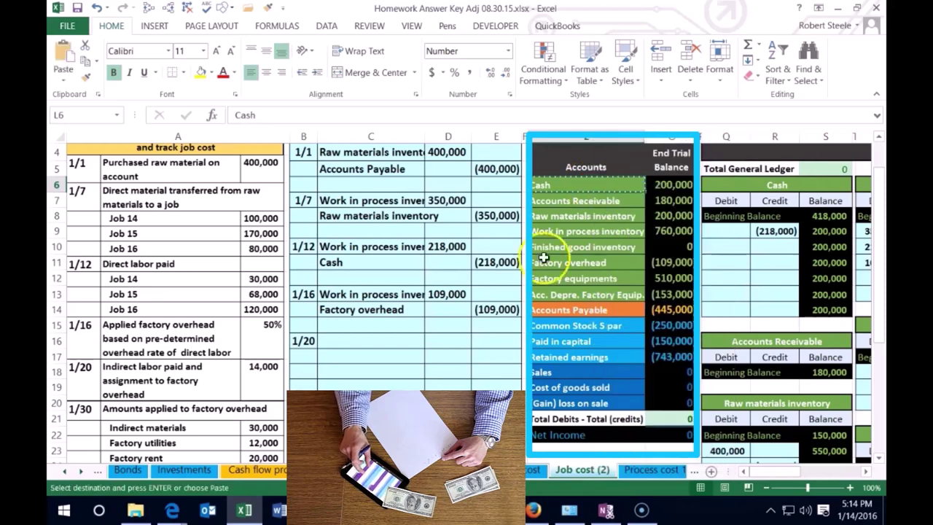
{"action": "right_click", "coordinate": [334, 359]}
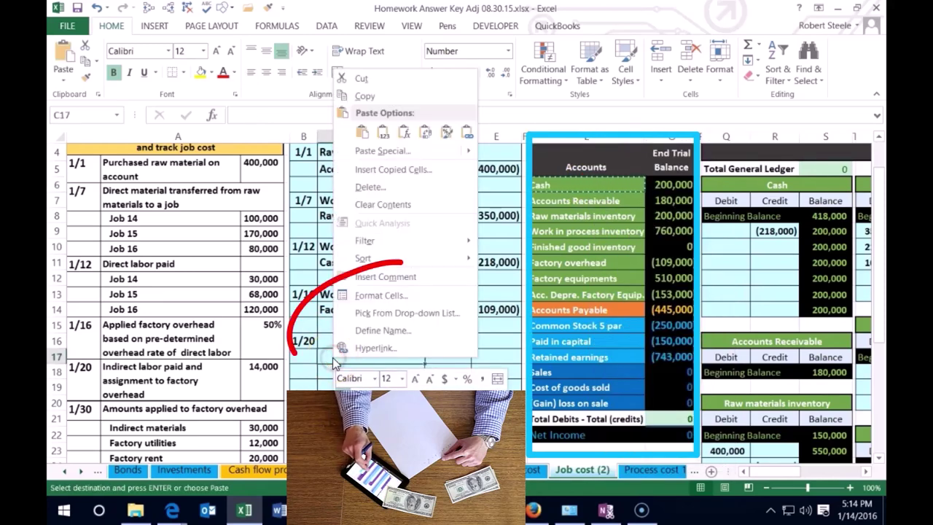
{"action": "left_click", "coordinate": [384, 132]}
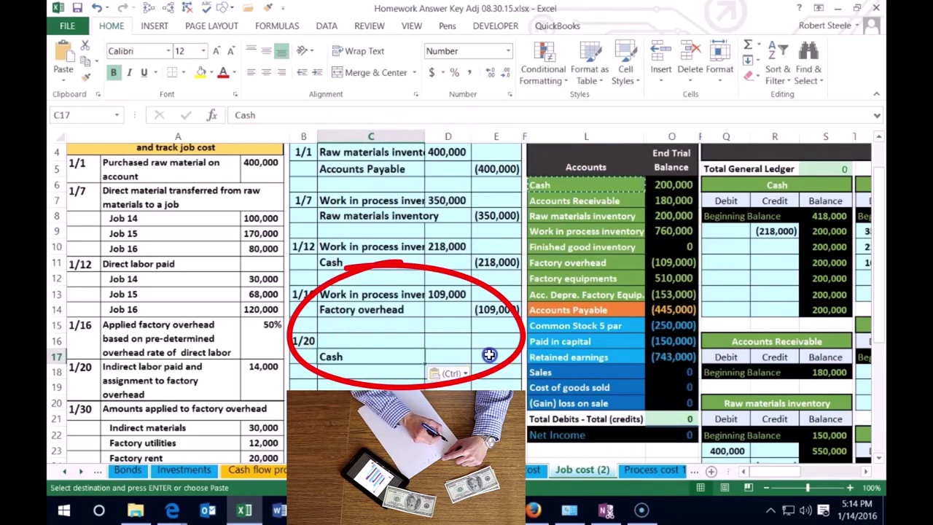
- Enter -14,000 as the Cash credit and 14,000 as the debit amount above it
{"action": "left_click", "coordinate": [489, 355]}
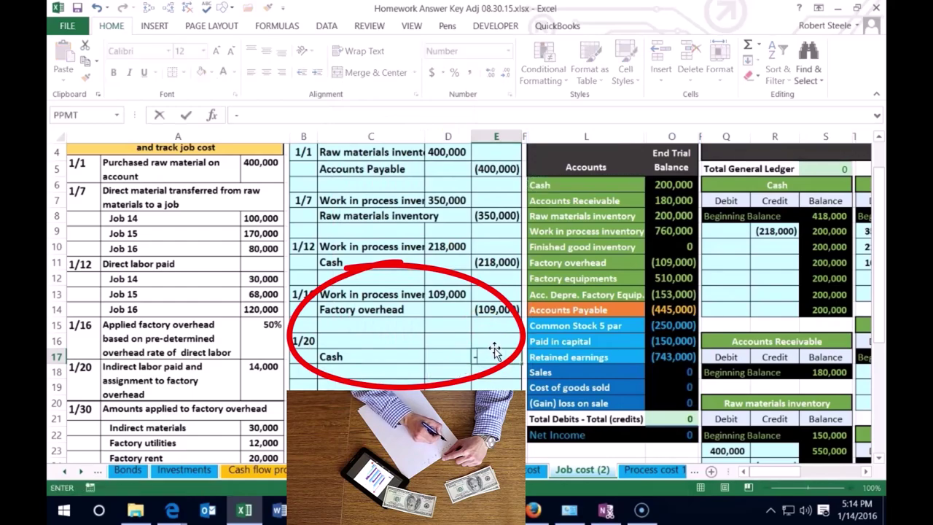
{"action": "type", "text": "-14000"}
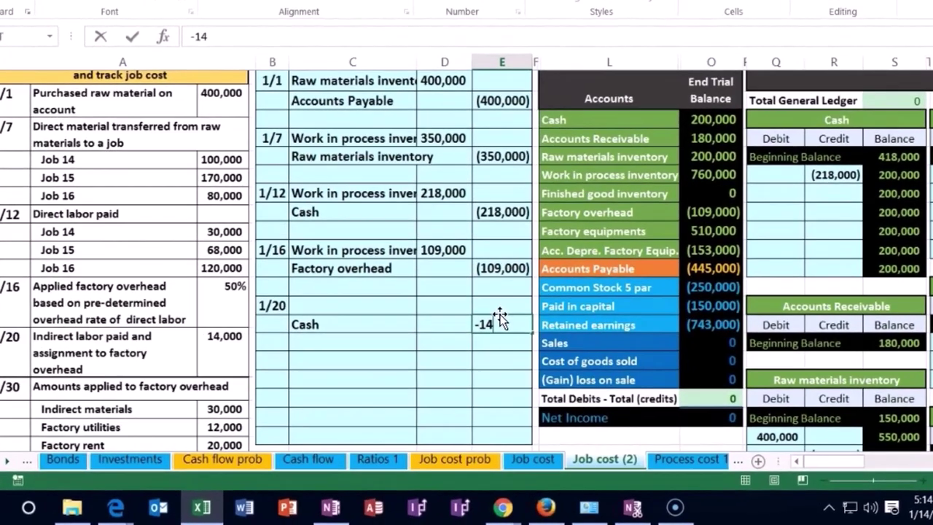
{"action": "key", "text": "Return"}
{"action": "key", "text": "Left"}
{"action": "key", "text": "Up"}
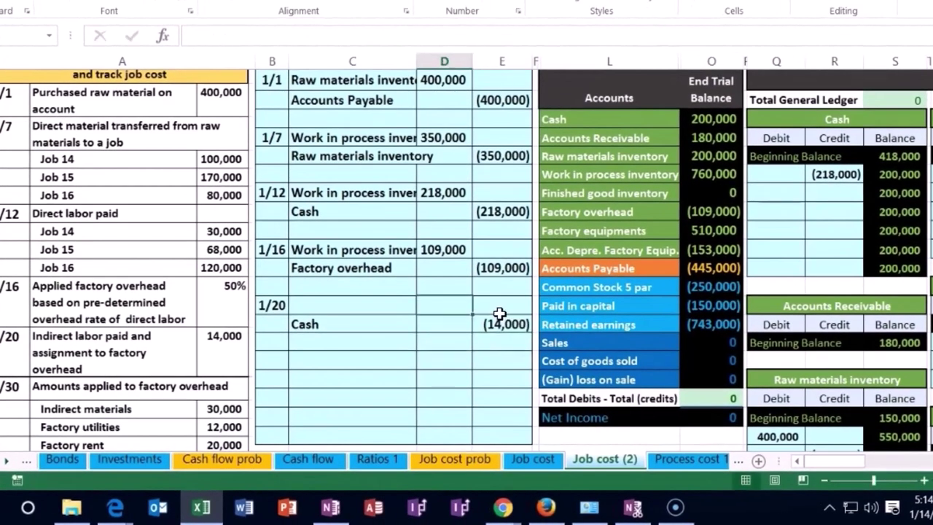
{"action": "type", "text": "14,"}
{"action": "type", "text": "000"}
{"action": "key", "text": "Return"}
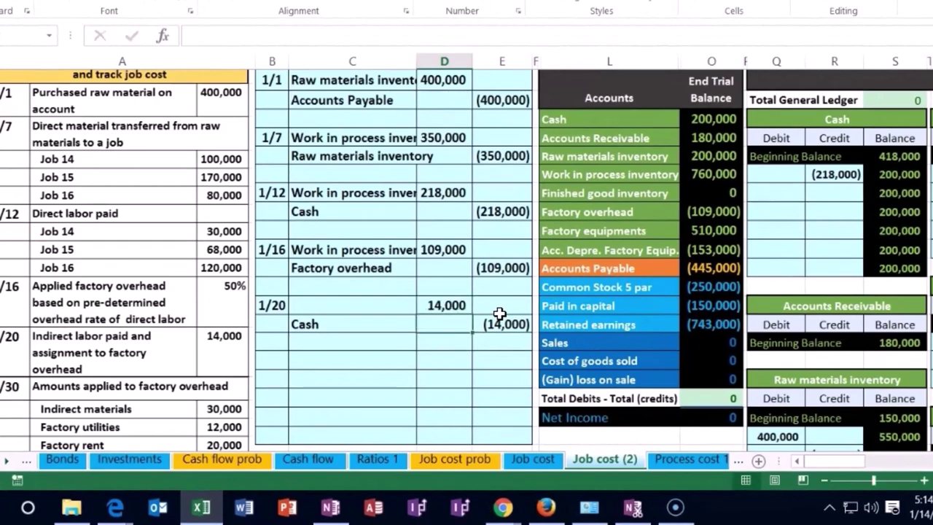